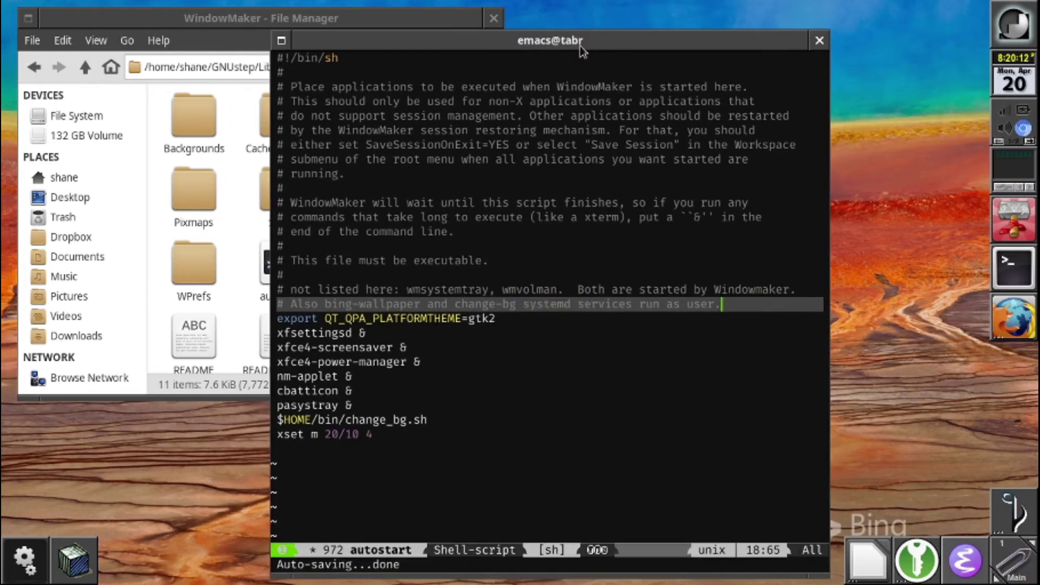
Examine the line exporting QT_QPA_PLATFORMTHEME=gtk2 in the autostart script
key(Down)
key(Left)
key(Left)
key(Left)
key(Left)
key(Left)
key(Left)
key(Left)
key(Left)
key(Left)
key(Left)
key(Left)
key(Left)
key(Left)
key(Left)
key(Left)
key(Left)
key(Left)
key(Left)
key(Left)
key(Left)
key(Right)
key(Right)
key(Right)
key(Right)
key(Right)
key(Right)
key(Right)
key(Right)
key(Right)
key(Right)
key(Right)
key(Right)
key(Right)
key(Right)
key(Right)
key(Right)
key(Right)
key(Right)
key(Right)
key(Right)
key(Right)
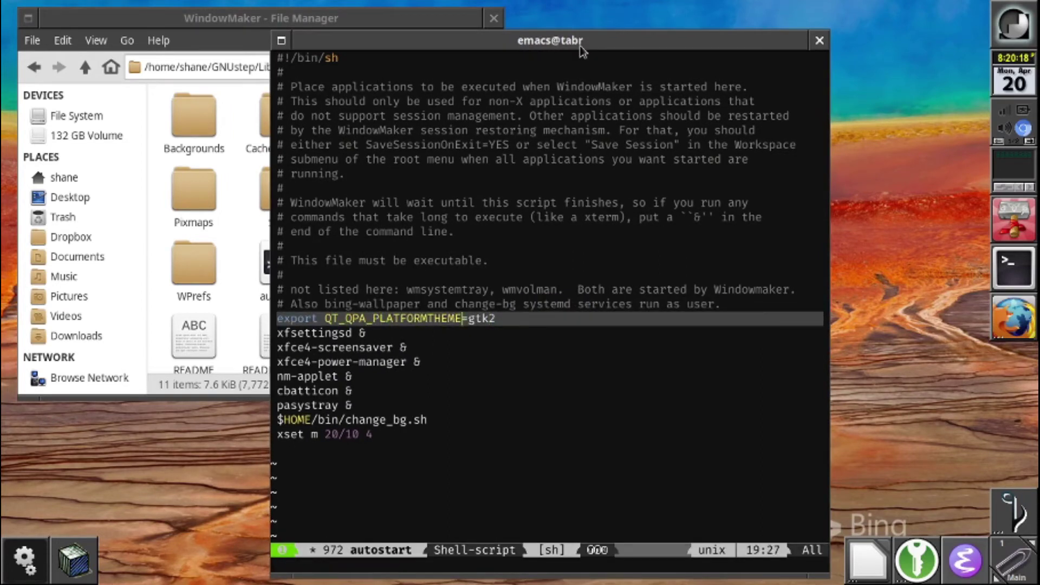
key(Right)
Launch k3b from the Application Finder to view its Qt theming, and close it
click(325, 24)
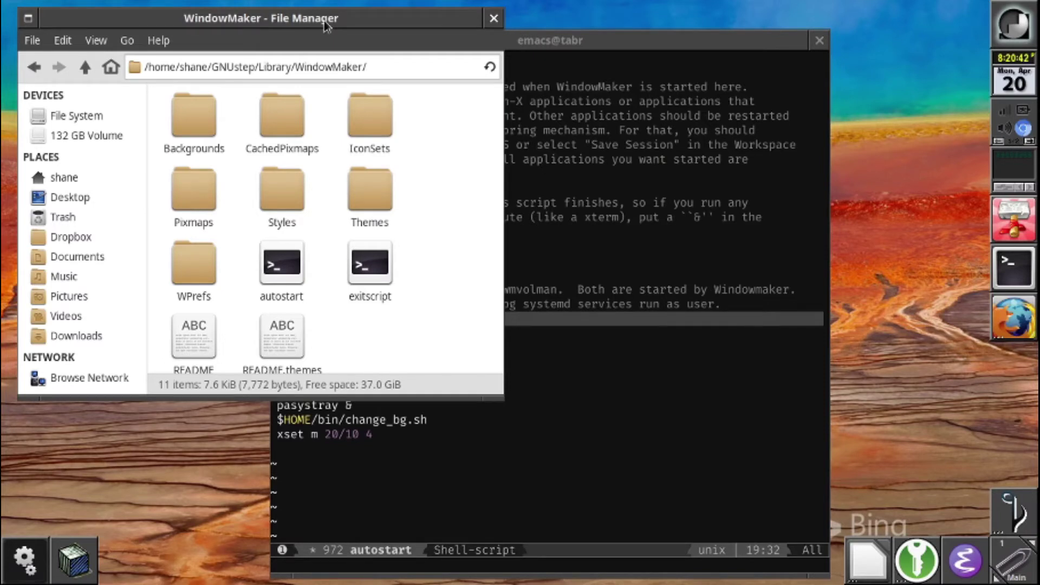
key(alt+F3)
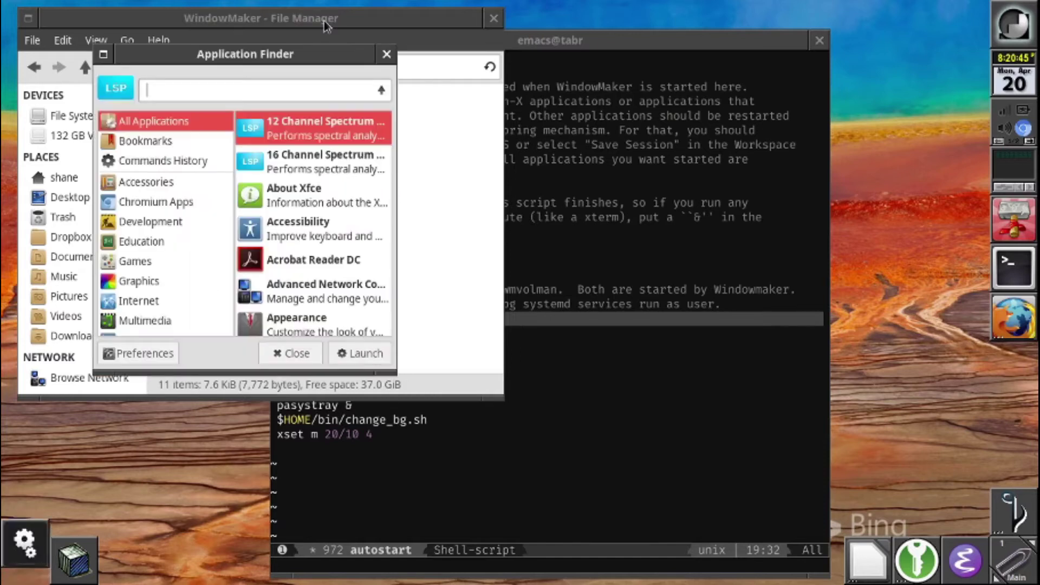
text(k3b)
key(Return)
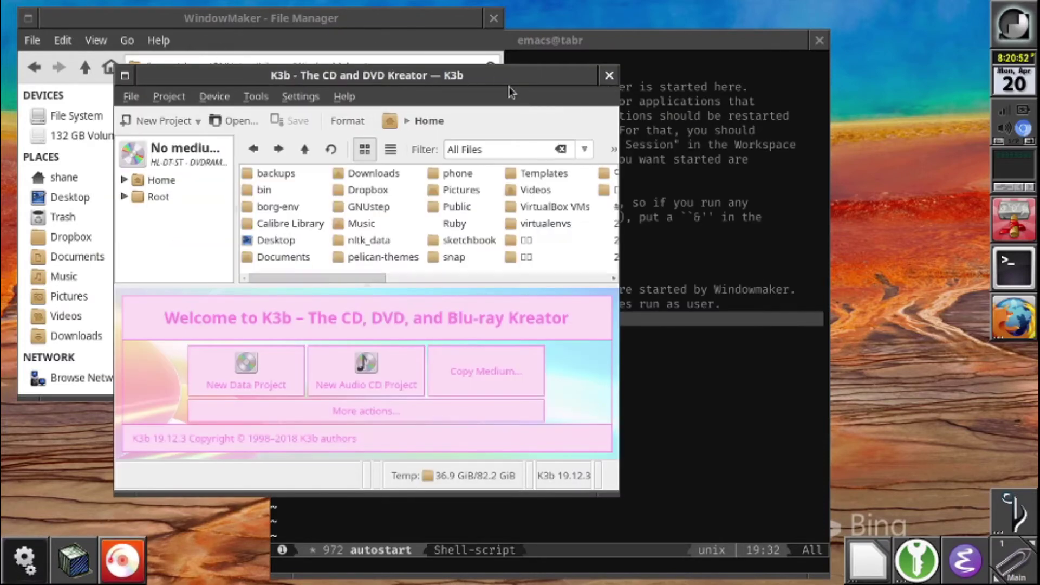
click(607, 76)
Move the file manager aside, view the Appearance section of the Window Maker Preferences, and close the preferences
drag(455, 29, 679, 12)
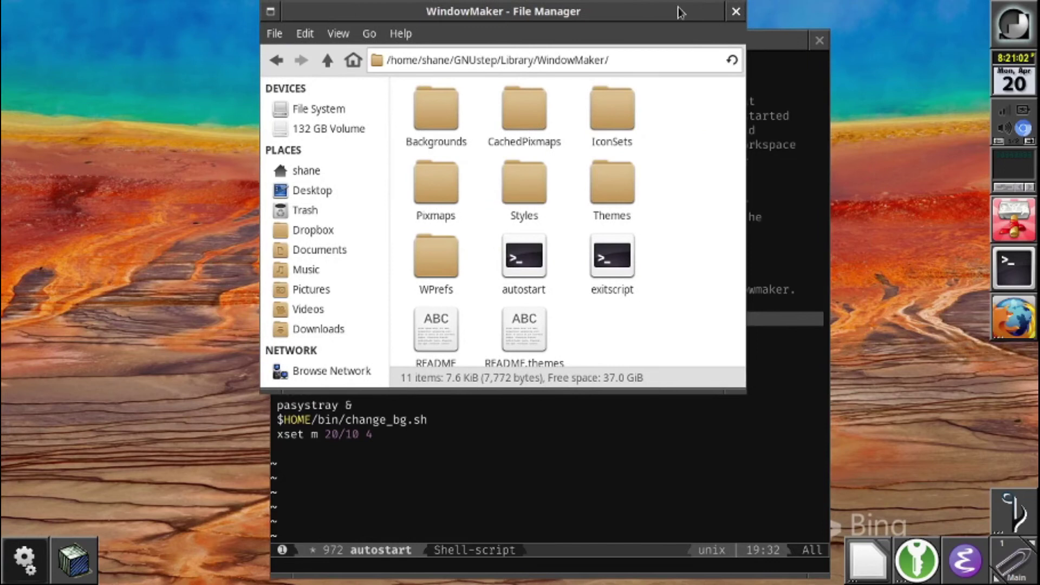
right_click(217, 30)
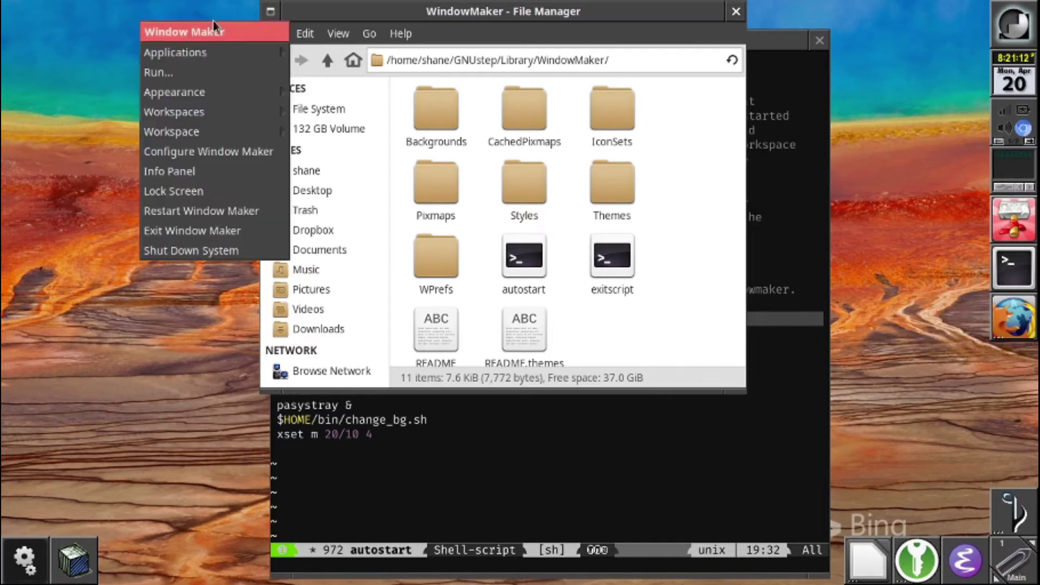
click(217, 151)
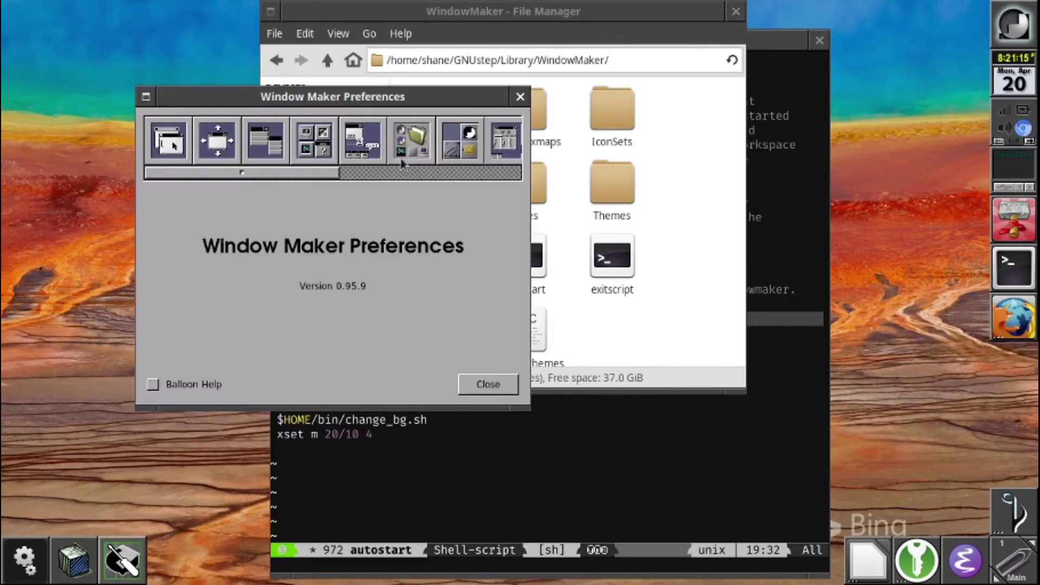
click(393, 139)
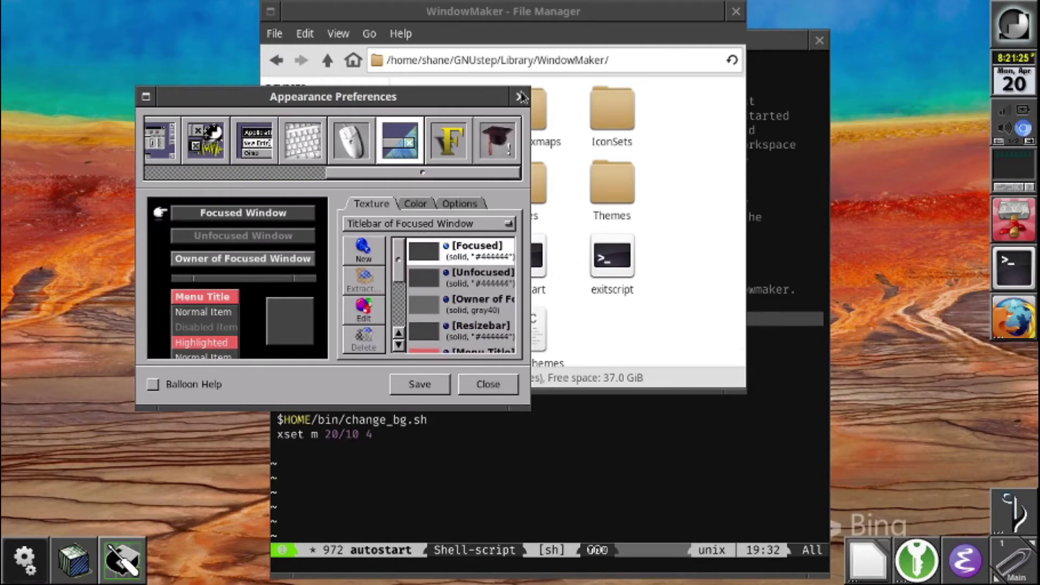
click(489, 385)
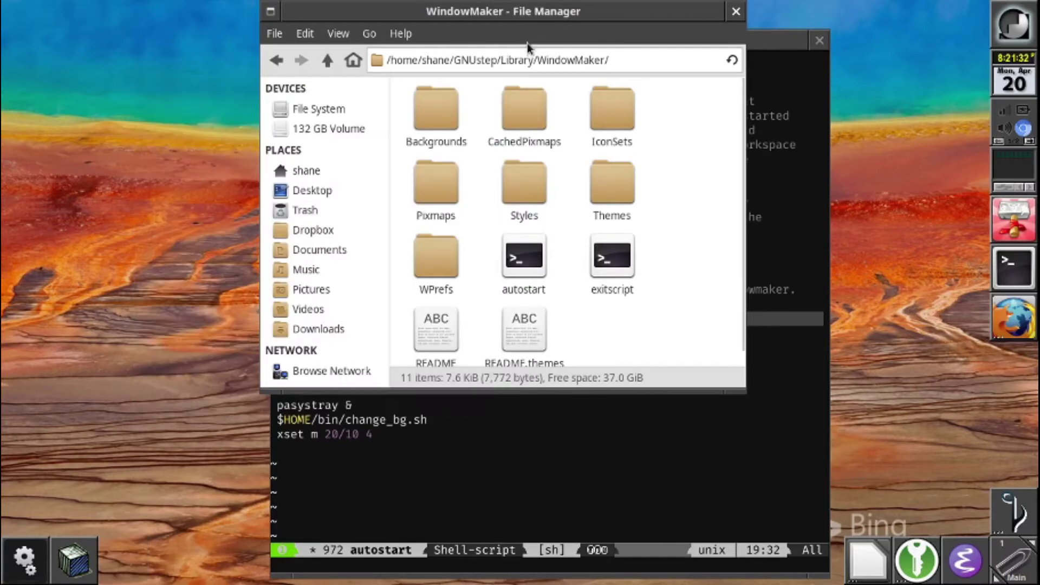
Reposition the file manager, bring the autostart script to the front, and examine its xfsettingsd line
drag(494, 15, 403, 3)
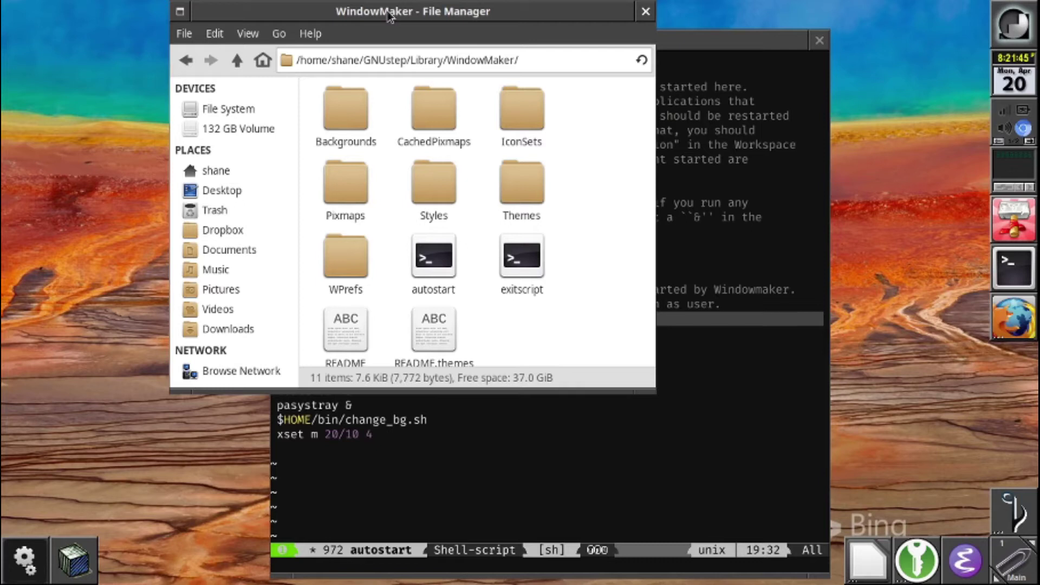
click(693, 52)
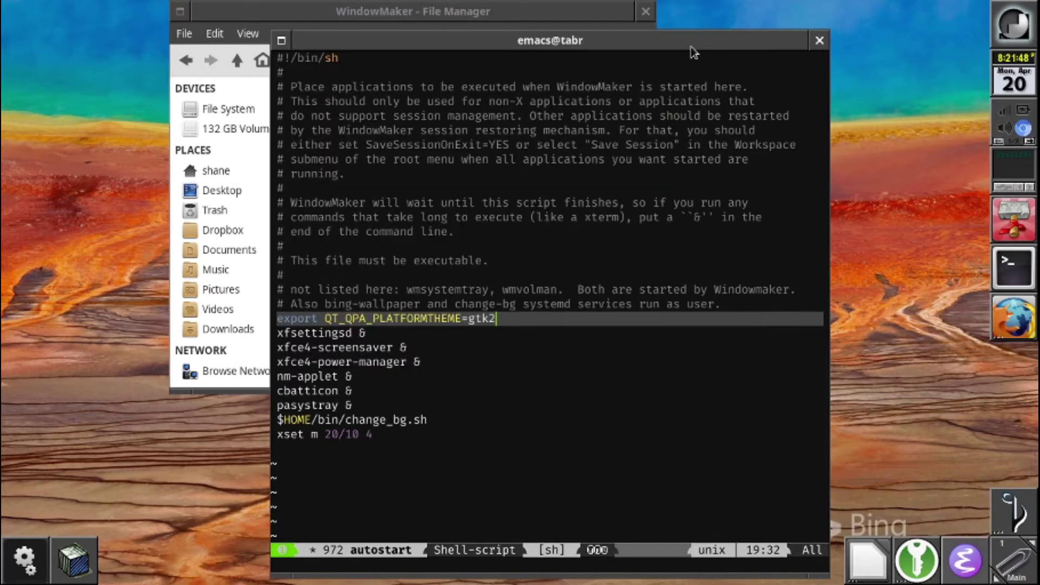
key(Down)
key(Left)
key(Left)
key(Left)
key(Left)
key(Left)
key(Left)
key(Left)
key(Left)
key(Left)
key(Left)
key(Left)
key(Left)
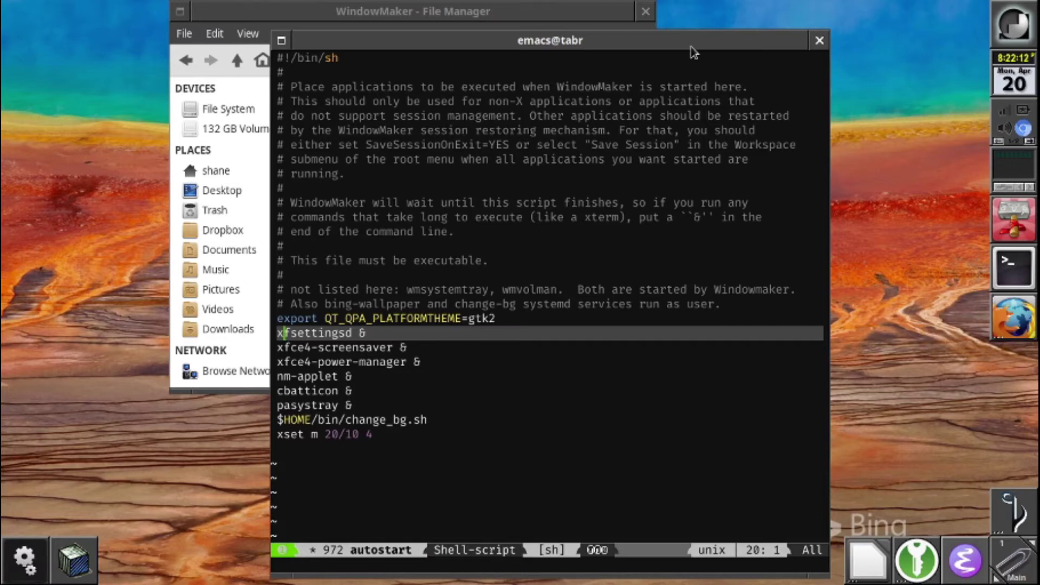
Go to the xfce4-screensaver line, lock the screen, and unlock it by entering the account password
key(Down)
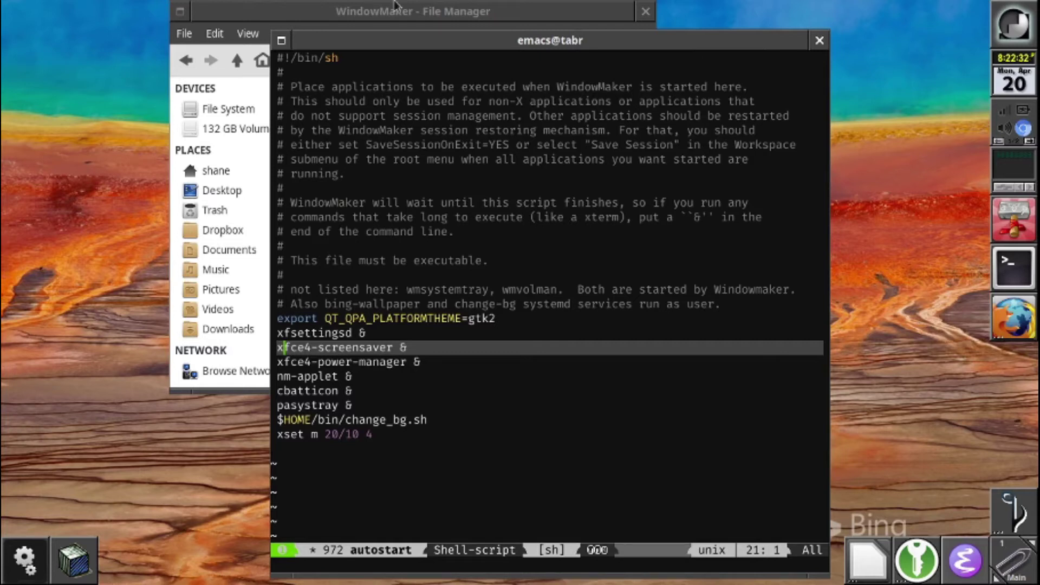
right_click(96, 29)
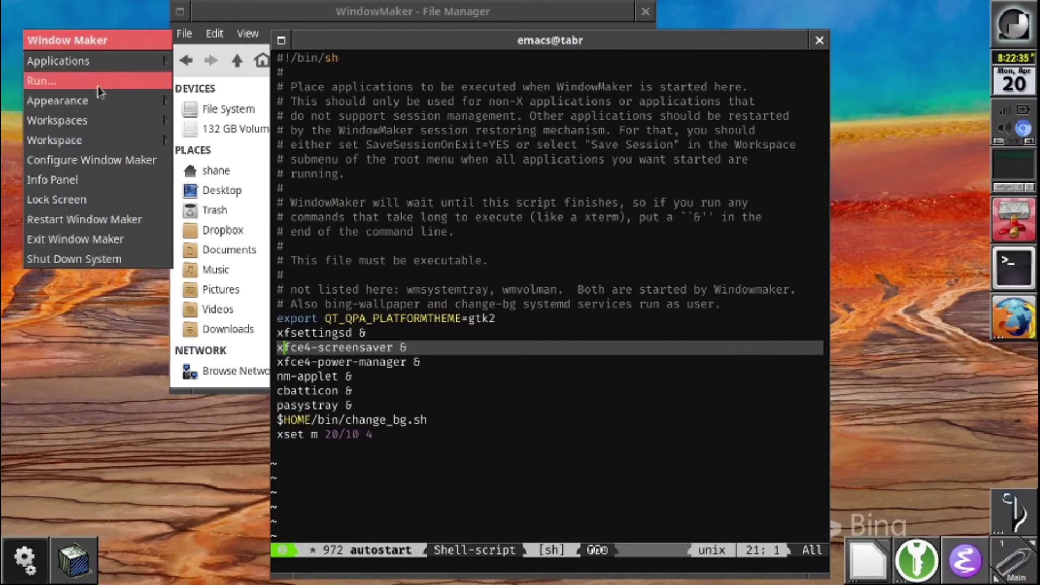
click(120, 201)
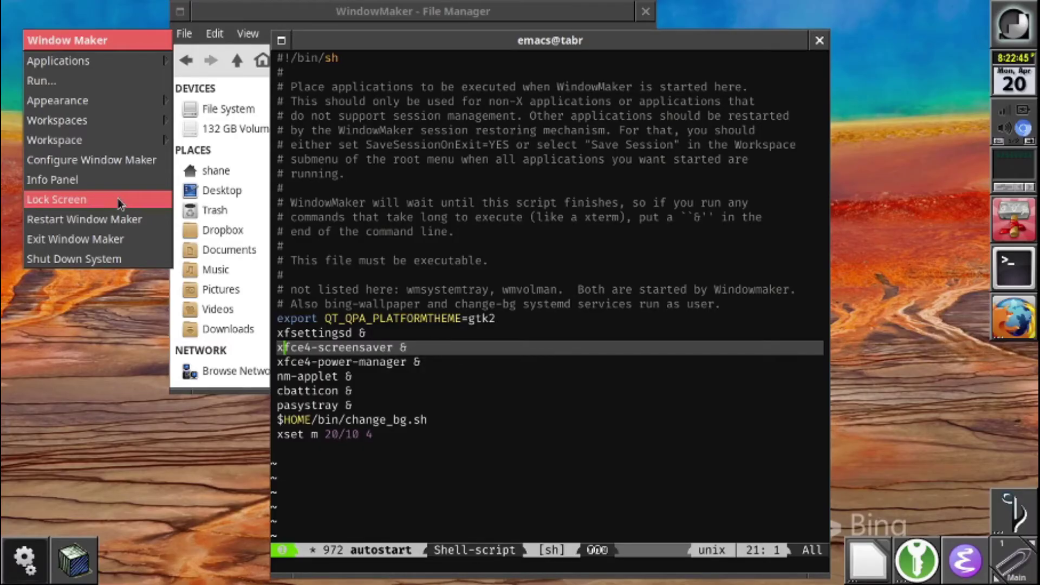
text(*******)
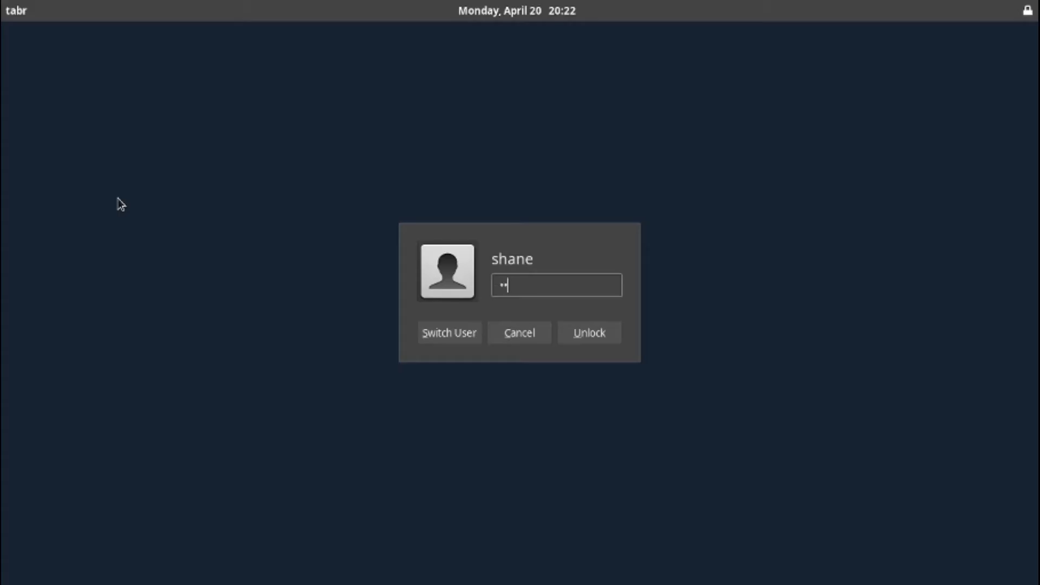
key(Return)
Move through the xfce4-power-manager and nm-applet lines and view the available networks in the tray applet
key(Down)
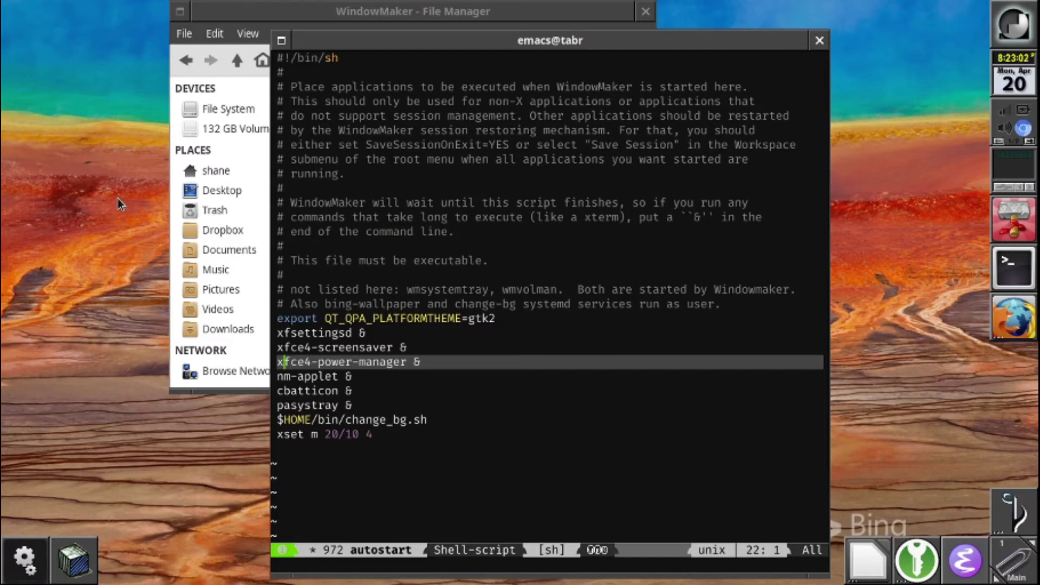
key(Down)
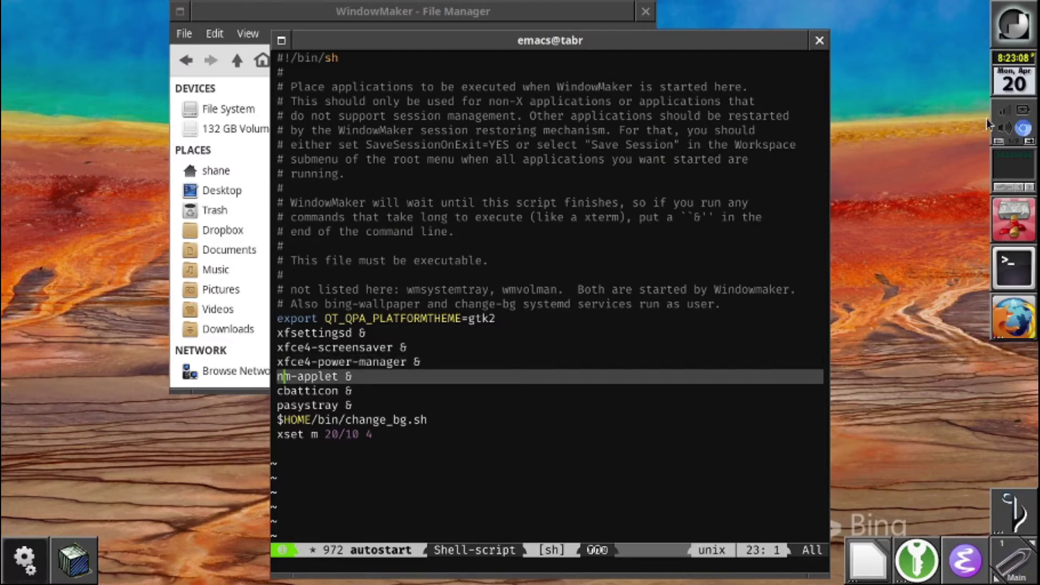
mouse_move(1006, 115)
click(1003, 116)
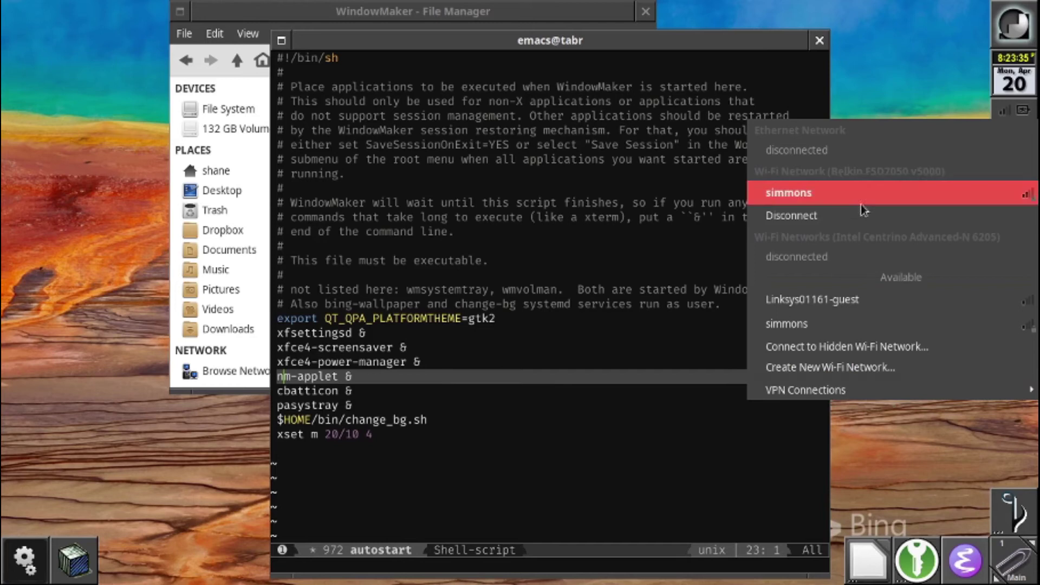
click(885, 49)
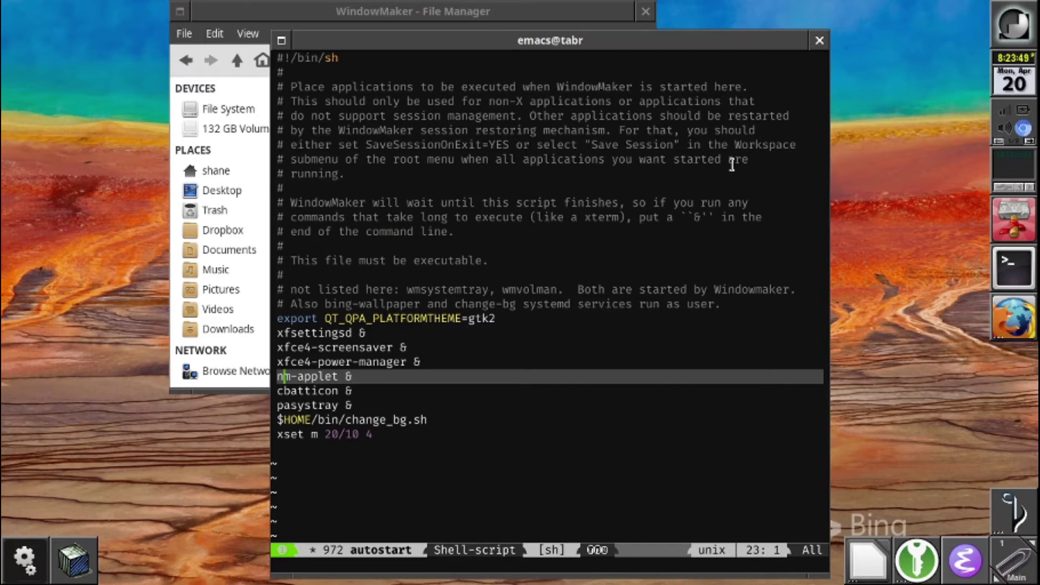
Examine the cbatticon line of the autostart script and check the battery icon in the system tray
key(Down)
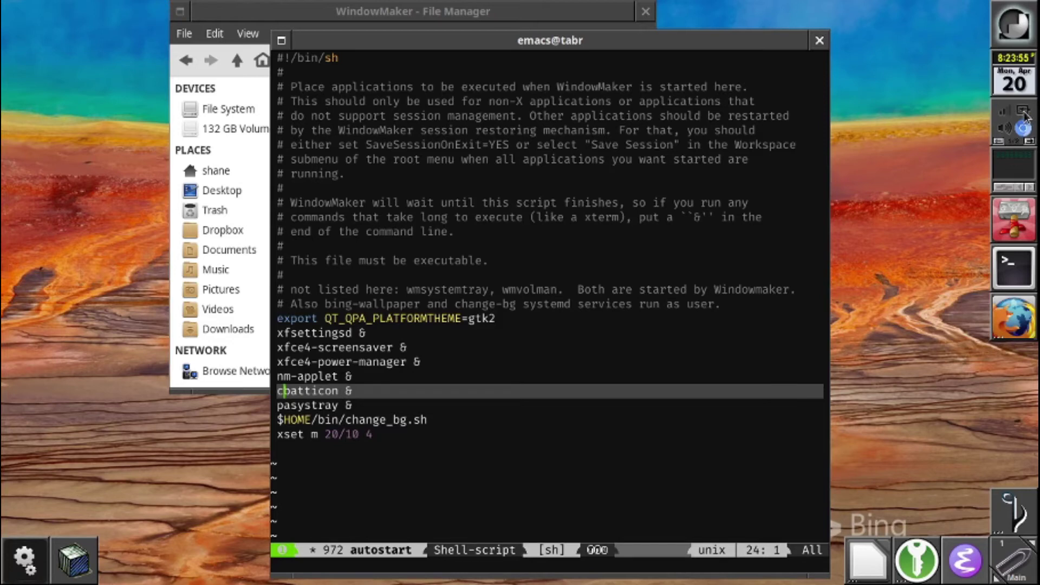
mouse_move(1024, 116)
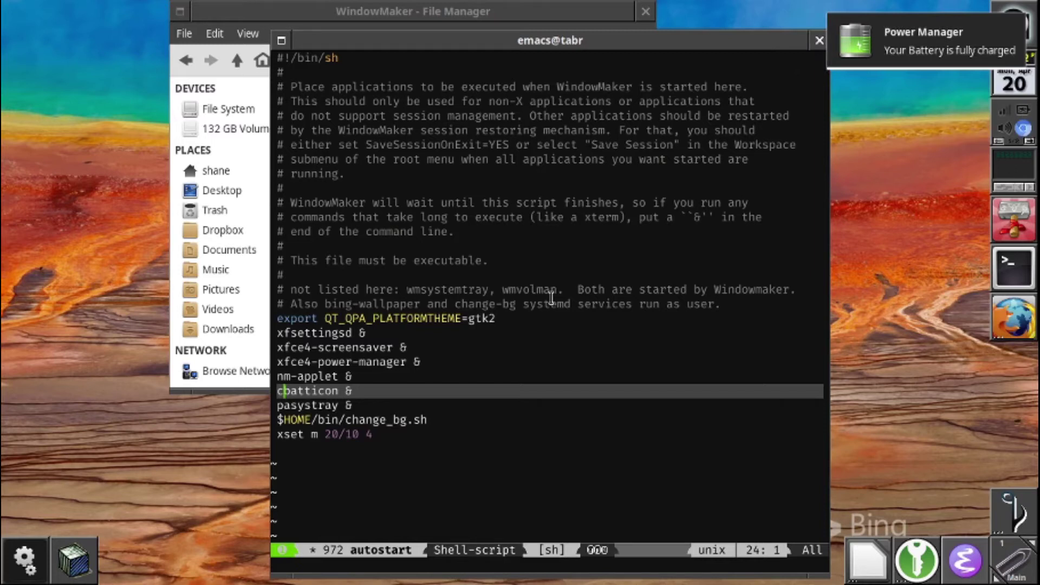
click(428, 362)
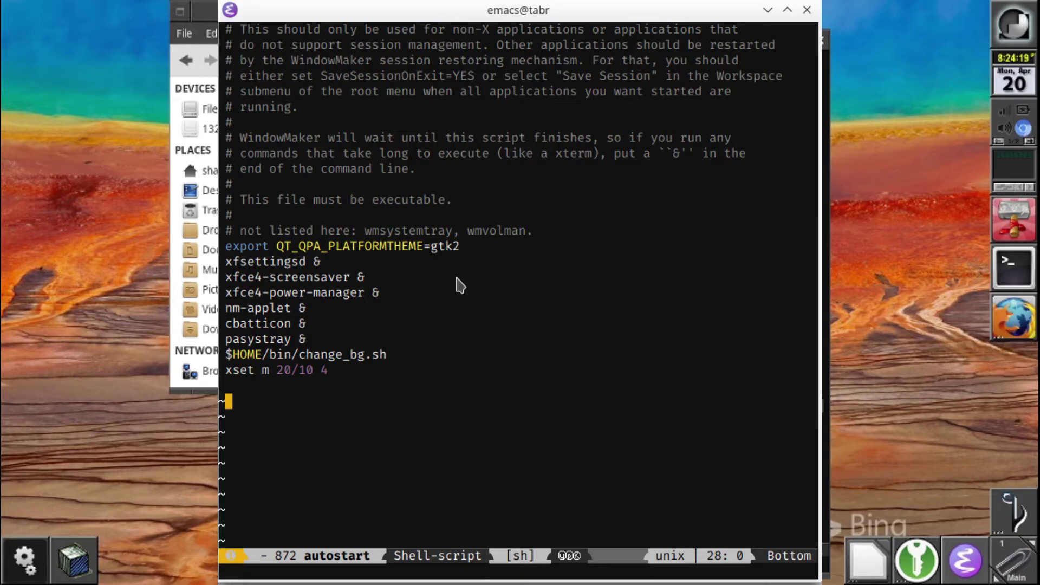
View the dock settings of the system tray applet and the options of the docked clock
right_click(994, 128)
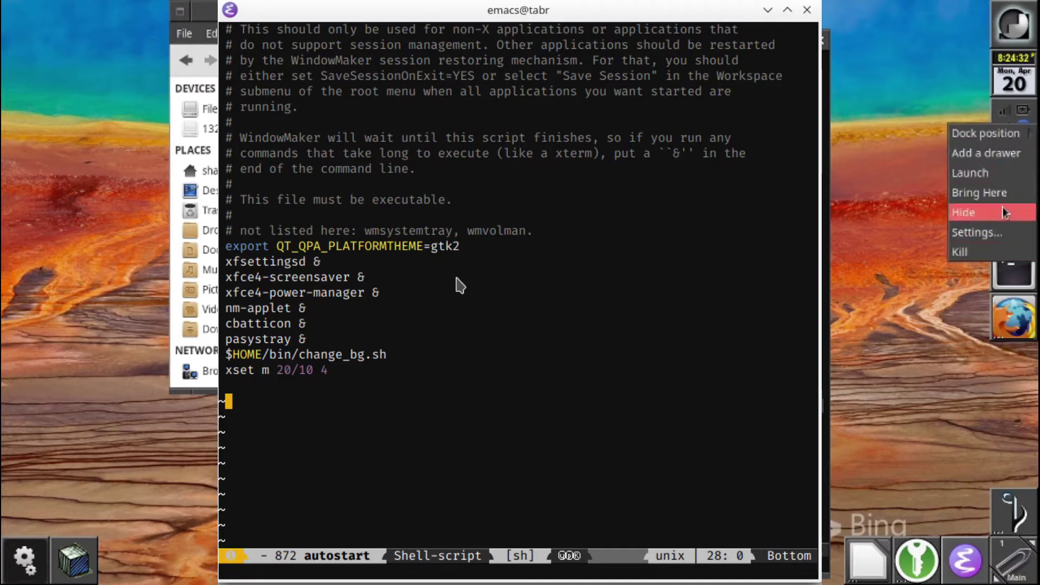
click(1003, 224)
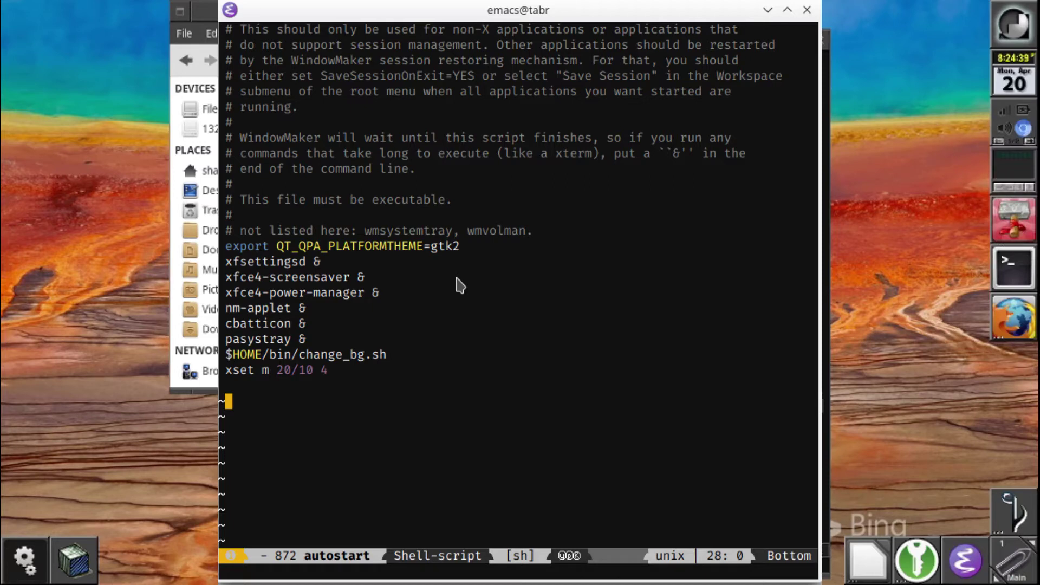
right_click(995, 97)
click(975, 178)
double_click(1003, 79)
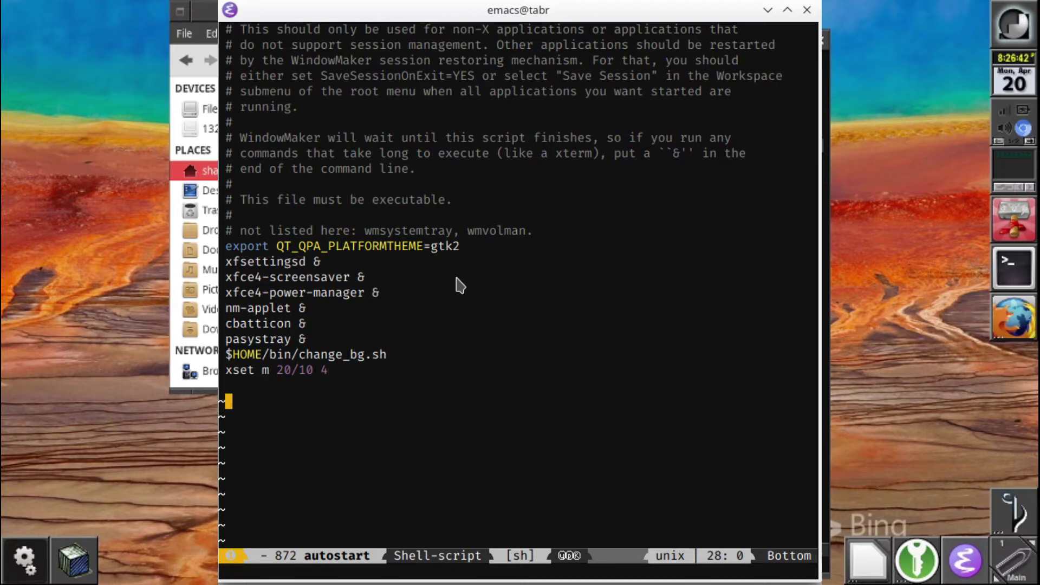
Switch windows and hide the open ones to clear the desktop
key(alt+Tab)
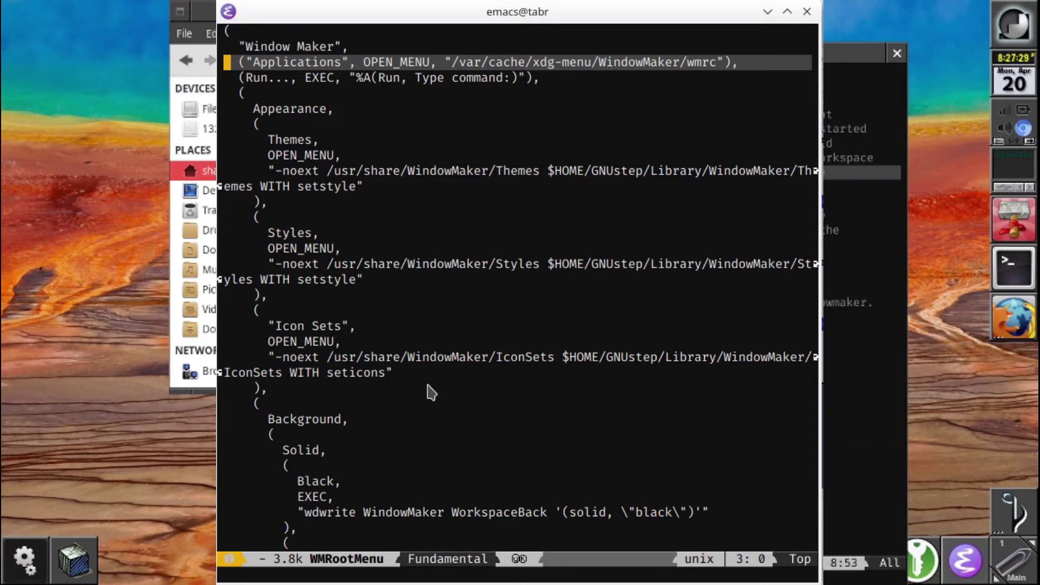
key(alt+h)
click(649, 17)
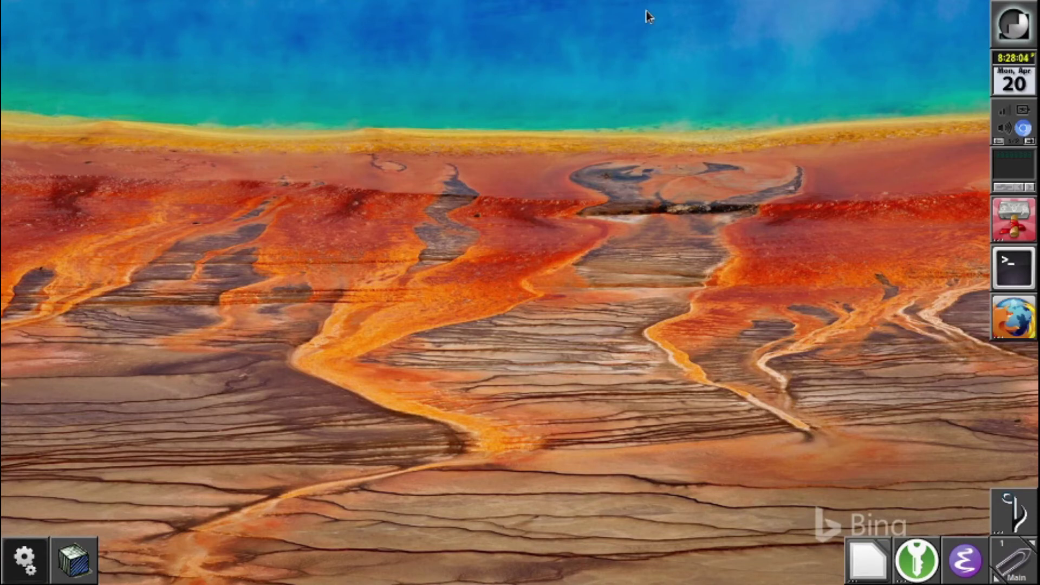
Find and launch the Keyboard settings with the Application Finder, and display the application shortcuts
key(alt+F3)
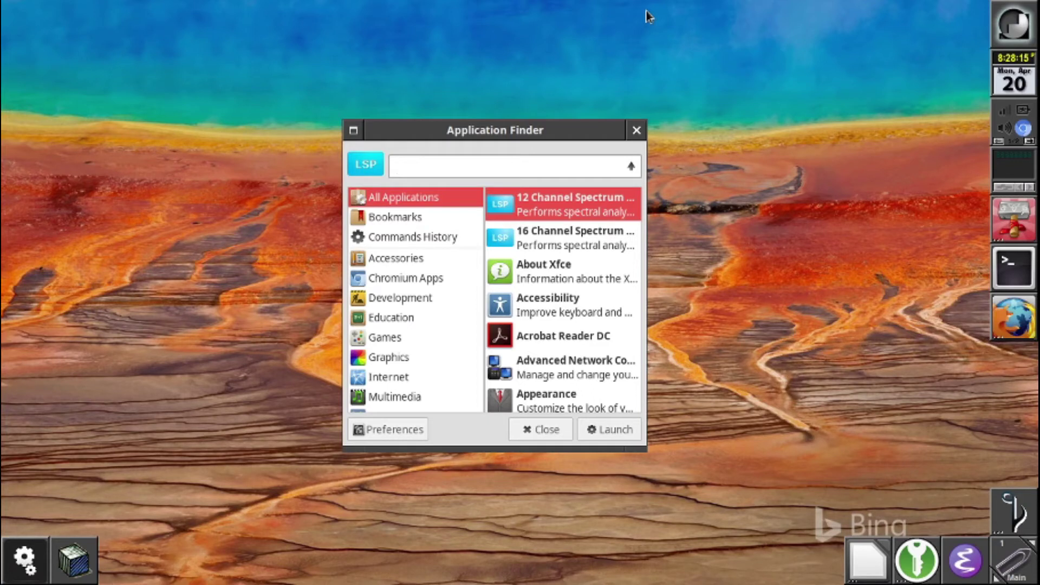
text(key)
key(Return)
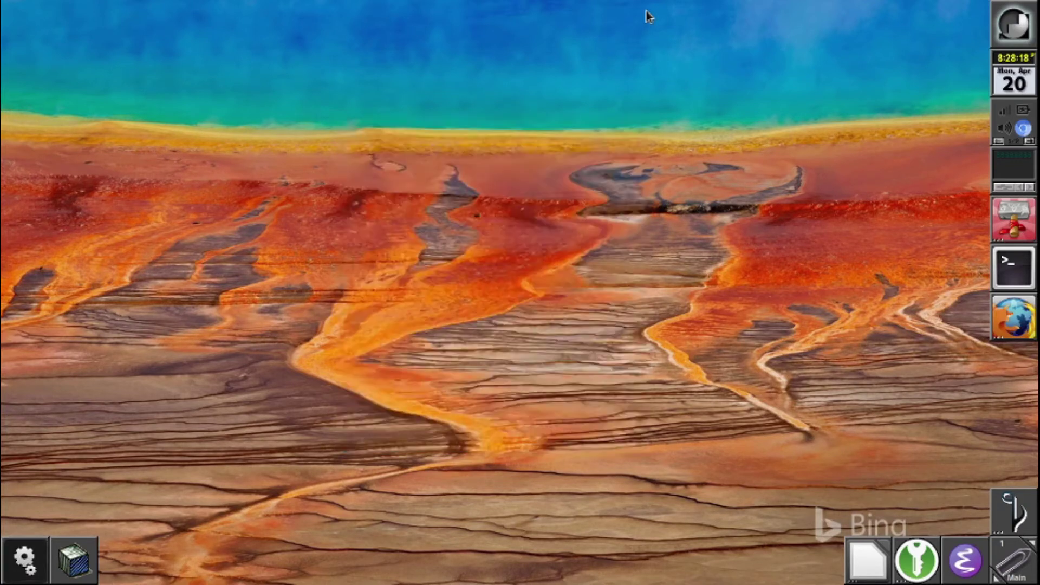
click(453, 134)
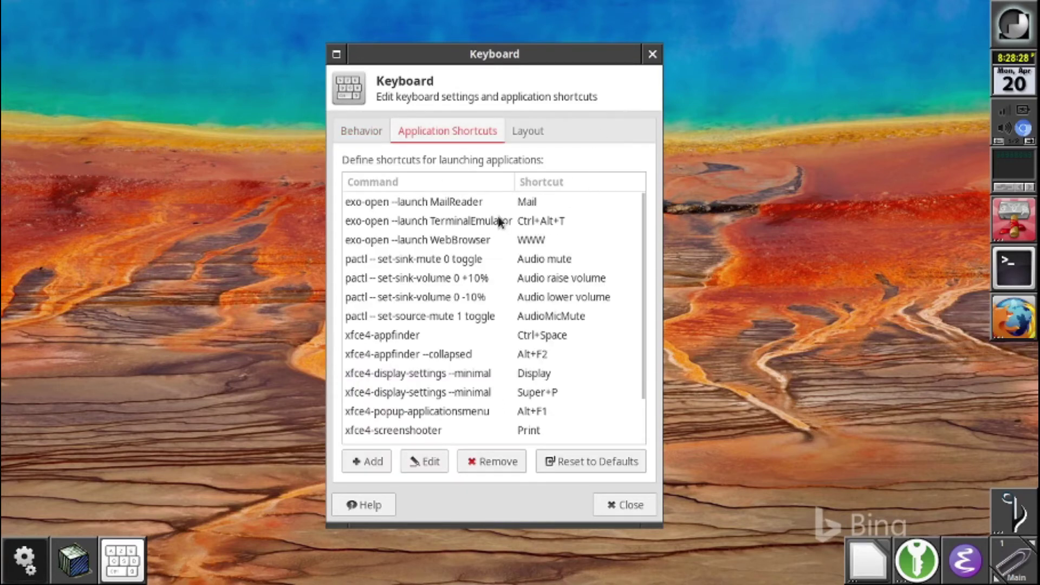
Examine the application shortcuts for the terminal, audio volume and mute controls, and xfce4-appfinder commands
click(435, 254)
key(Up)
key(Up)
key(Up)
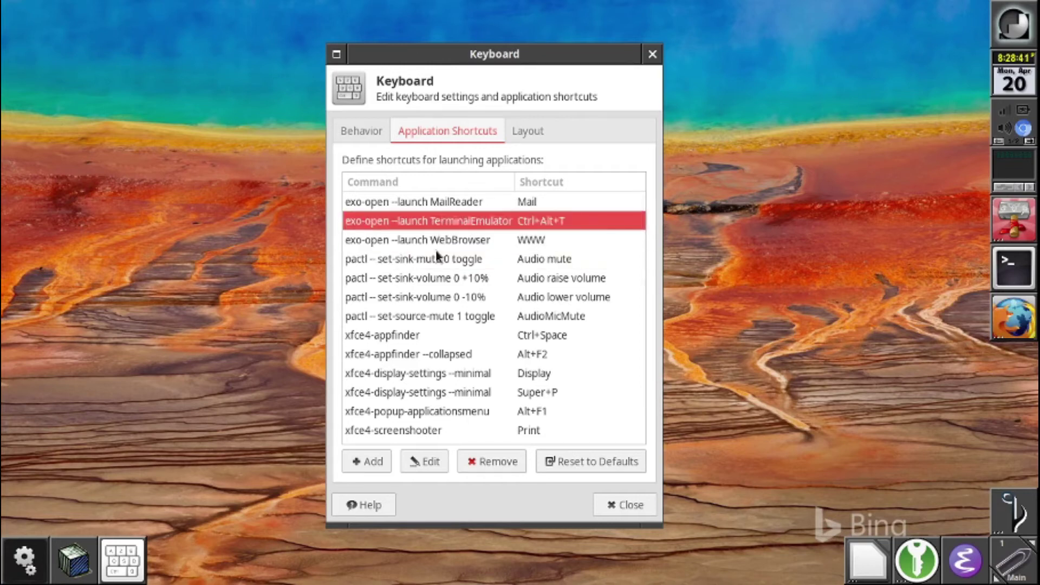
key(Down)
key(Down)
key(Down)
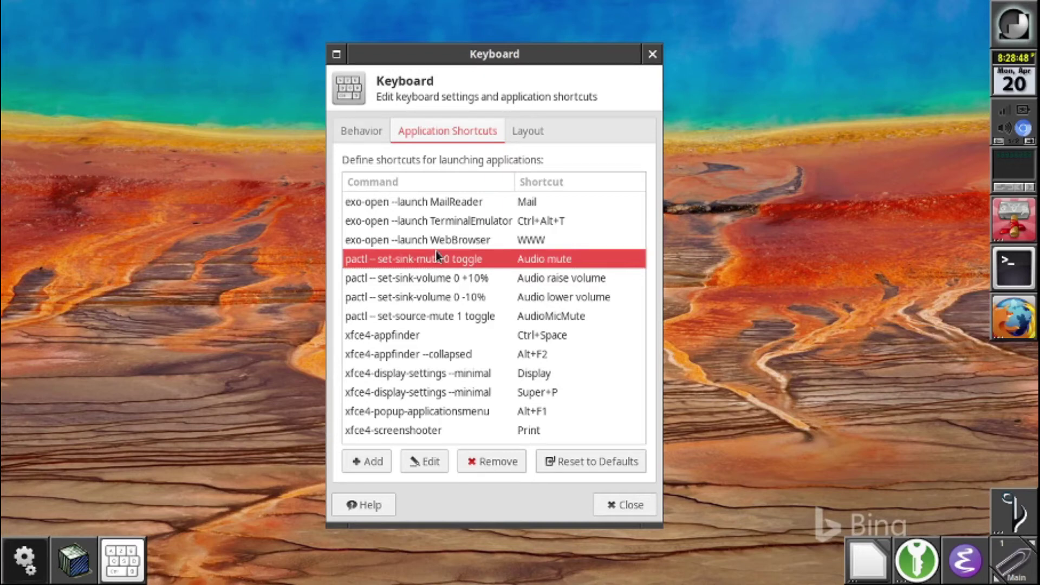
key(Down)
key(Down)
key(Up)
key(Up)
key(Down)
key(Down)
key(Down)
key(Down)
key(Up)
key(Up)
key(Up)
key(Up)
key(Down)
key(Up)
key(Down)
key(Down)
key(Down)
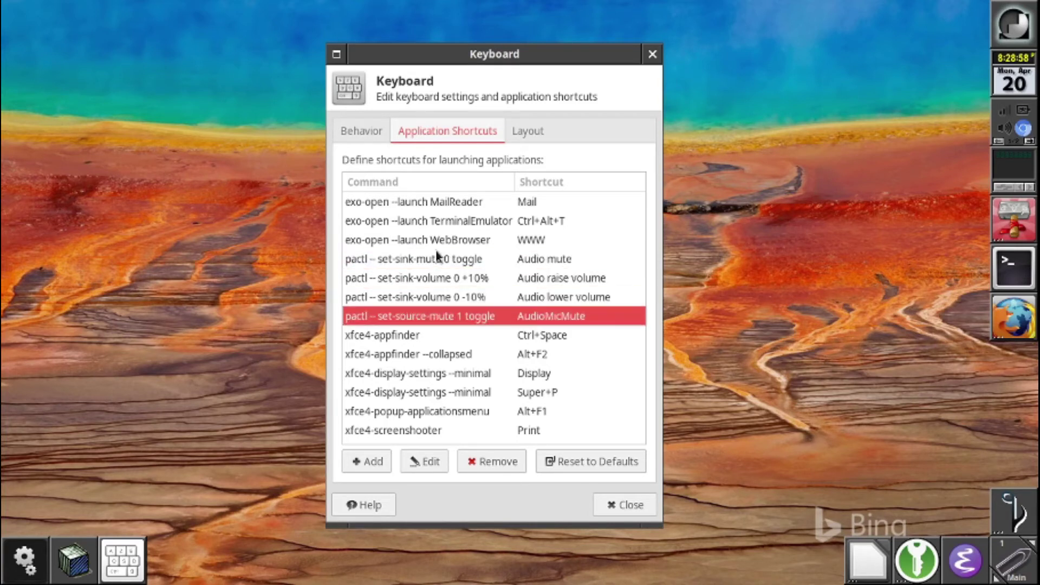
key(Up)
key(Up)
key(Up)
key(Up)
key(Up)
key(Up)
key(Down)
key(Down)
key(Down)
key(Down)
key(Down)
key(Down)
key(Down)
key(Down)
key(Down)
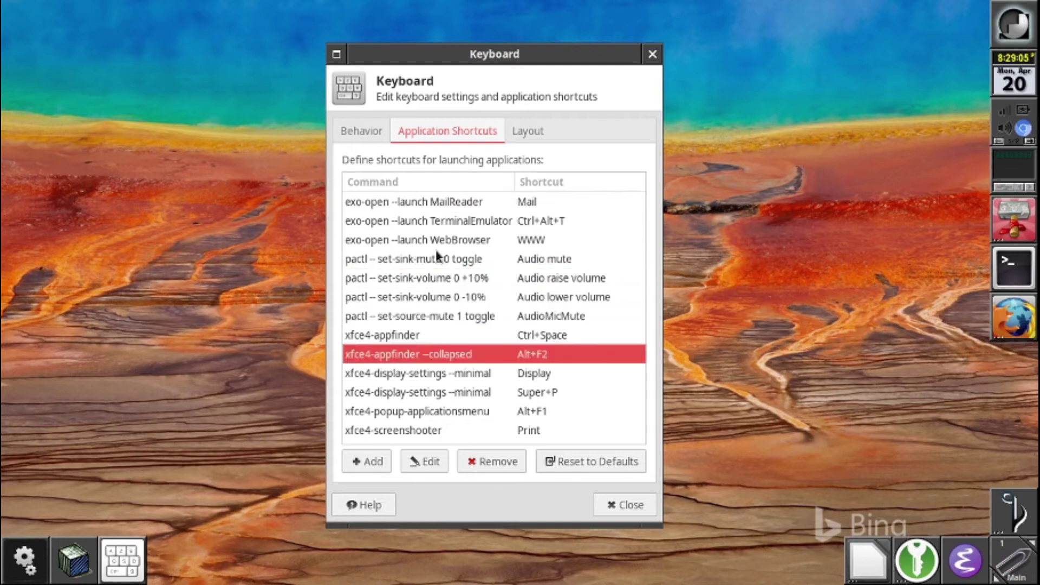
Examine the remaining application shortcuts for display settings, screenshots, the desktop menu and the xflock4 screen lock
key(Down)
key(Down)
key(Down)
key(Down)
key(Down)
key(Down)
key(Up)
key(Up)
key(Down)
key(Down)
key(Up)
key(Down)
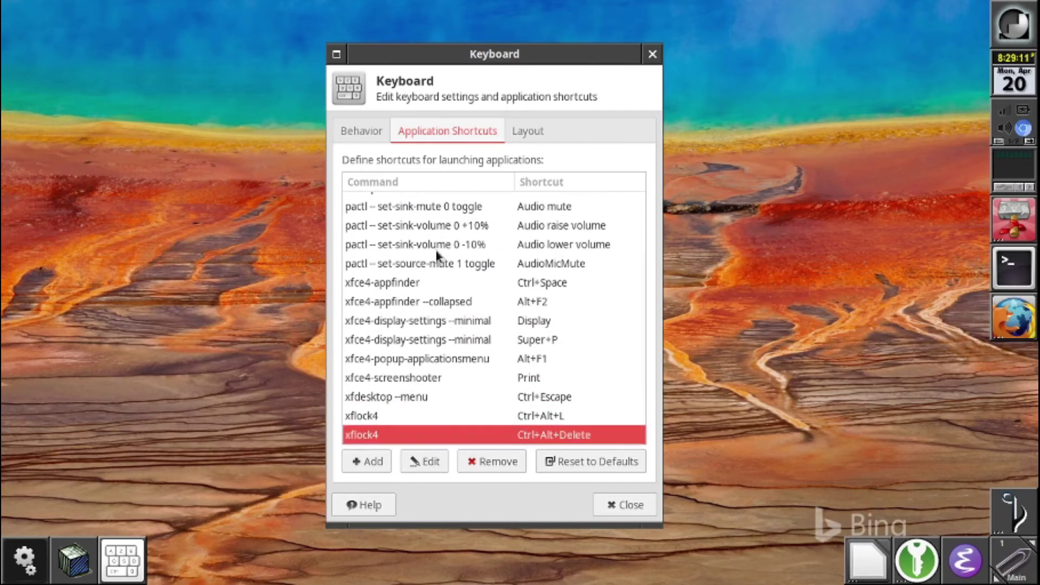
key(Up)
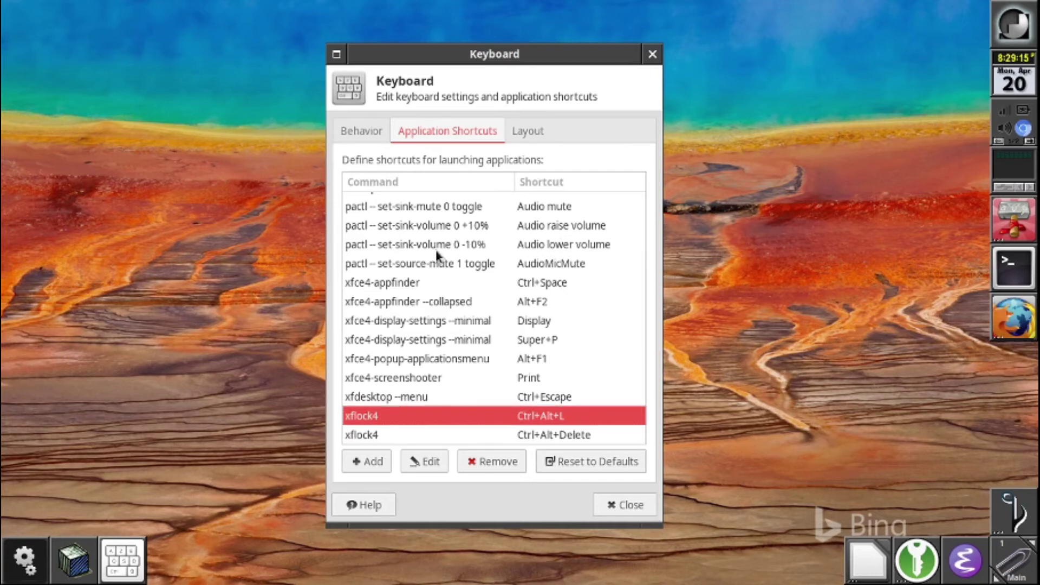
Lock the screen, unlock it with the account password, and close the Keyboard settings
key(ctrl+alt+l)
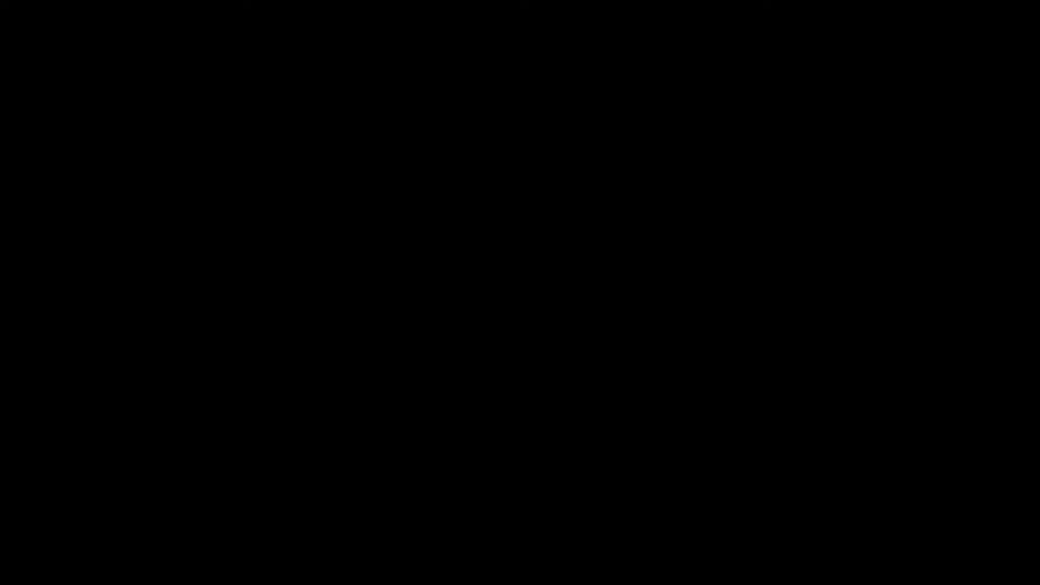
text(********)
key(Return)
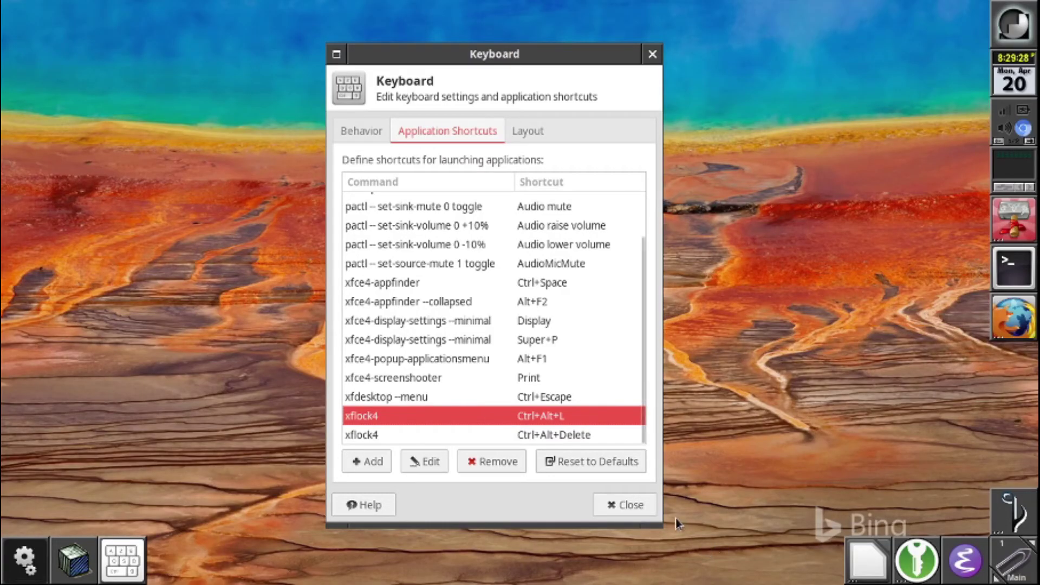
click(602, 507)
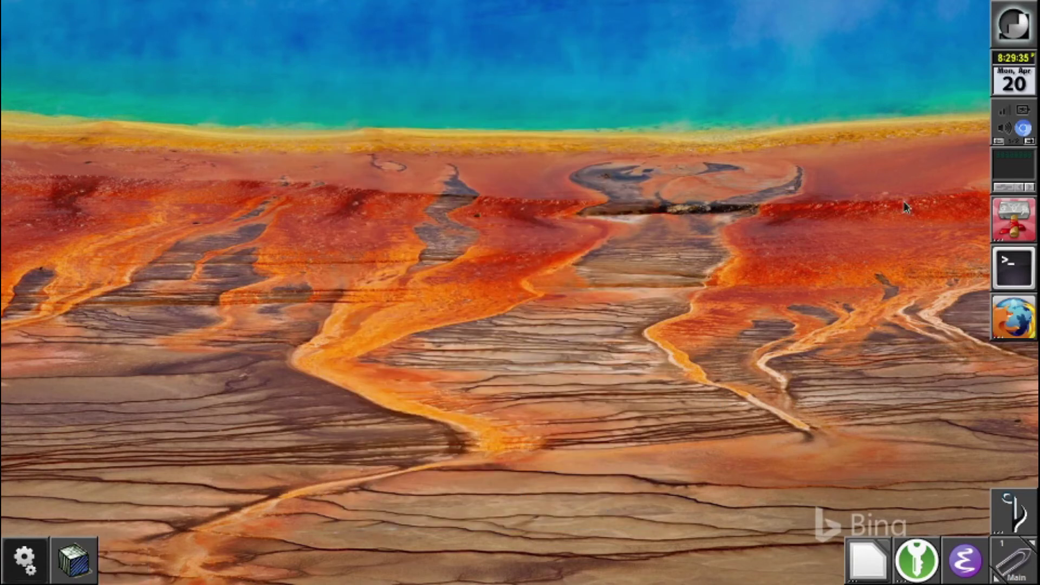
View the open-window list, the sound tray applet's options and its Volume Control window
key(F11)
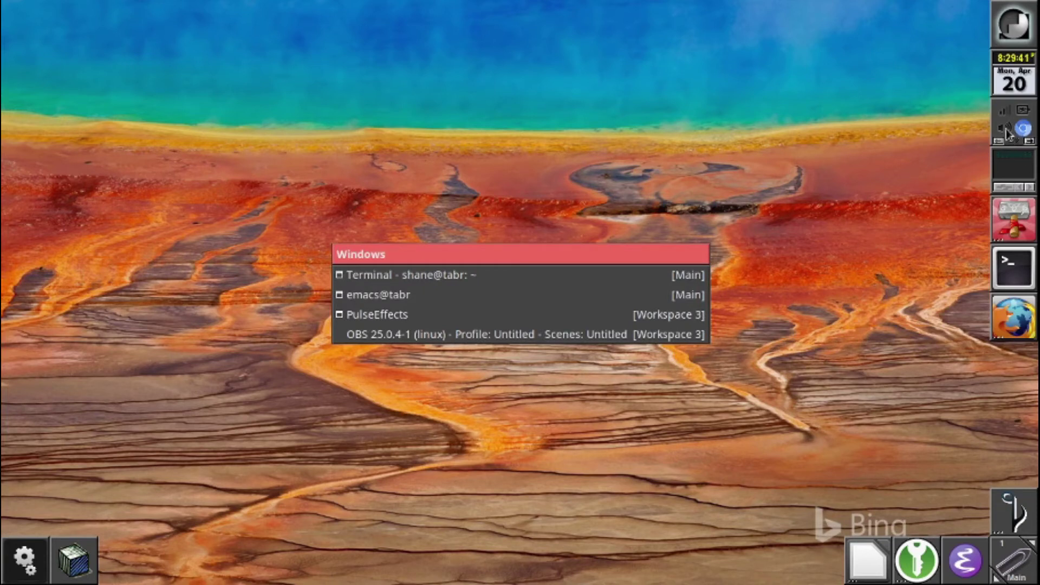
click(699, 254)
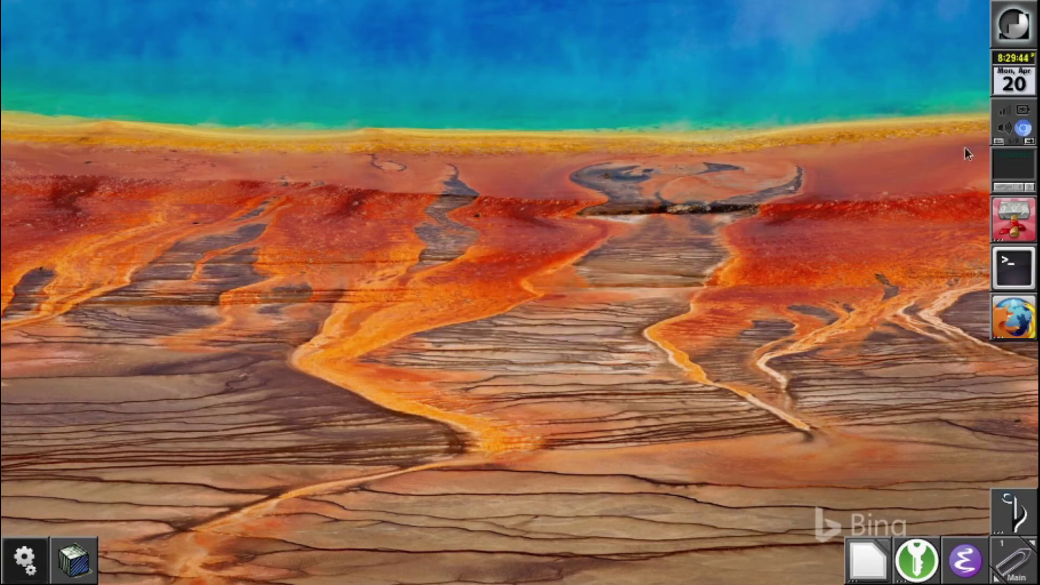
click(1003, 130)
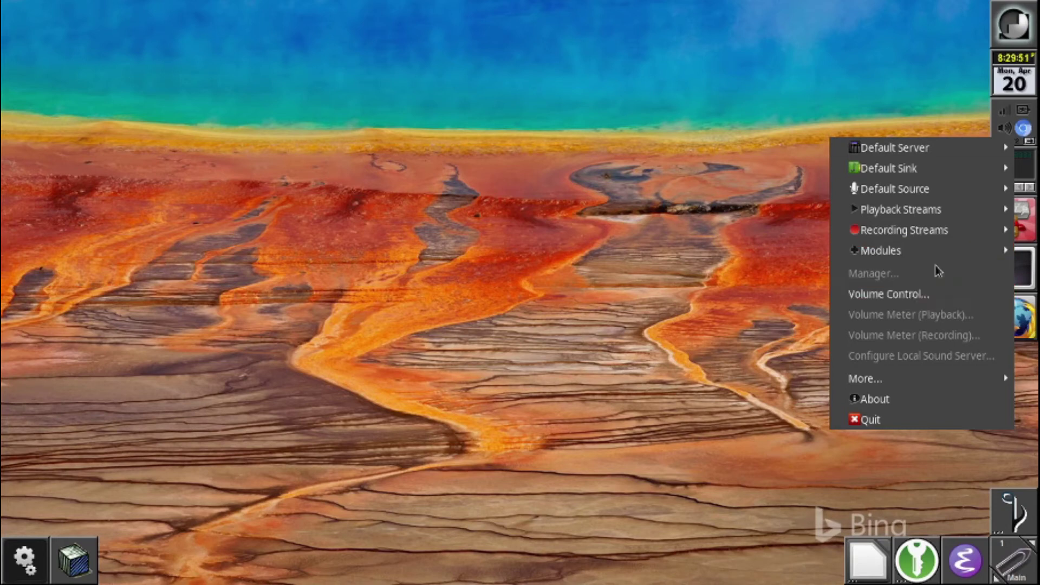
click(757, 321)
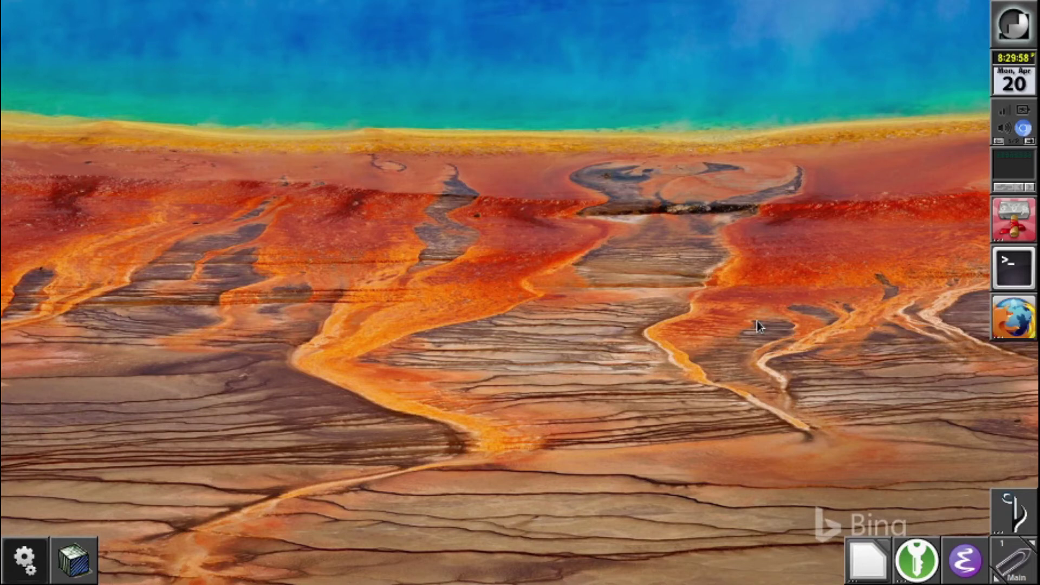
click(1001, 132)
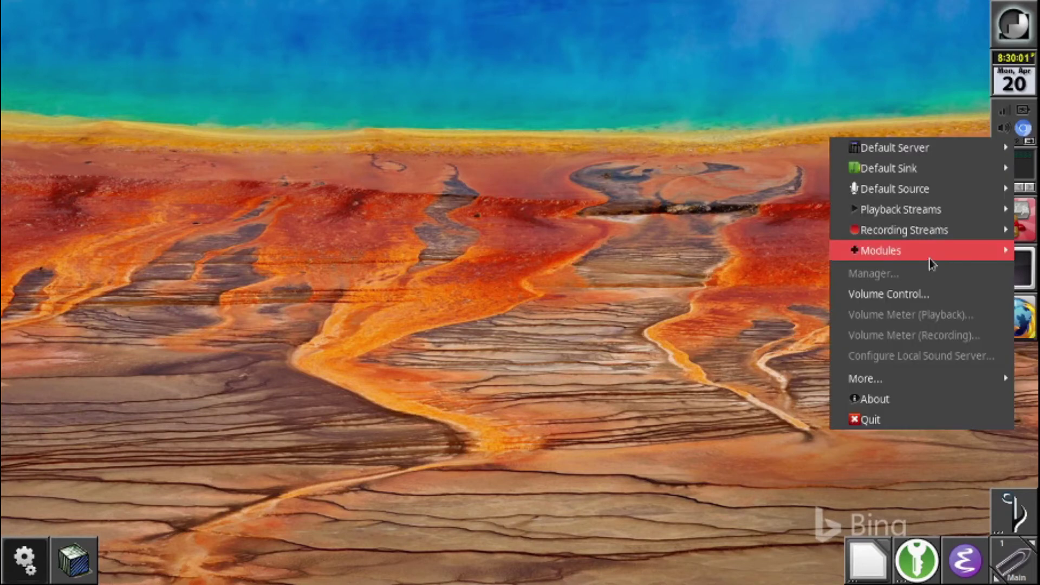
click(925, 290)
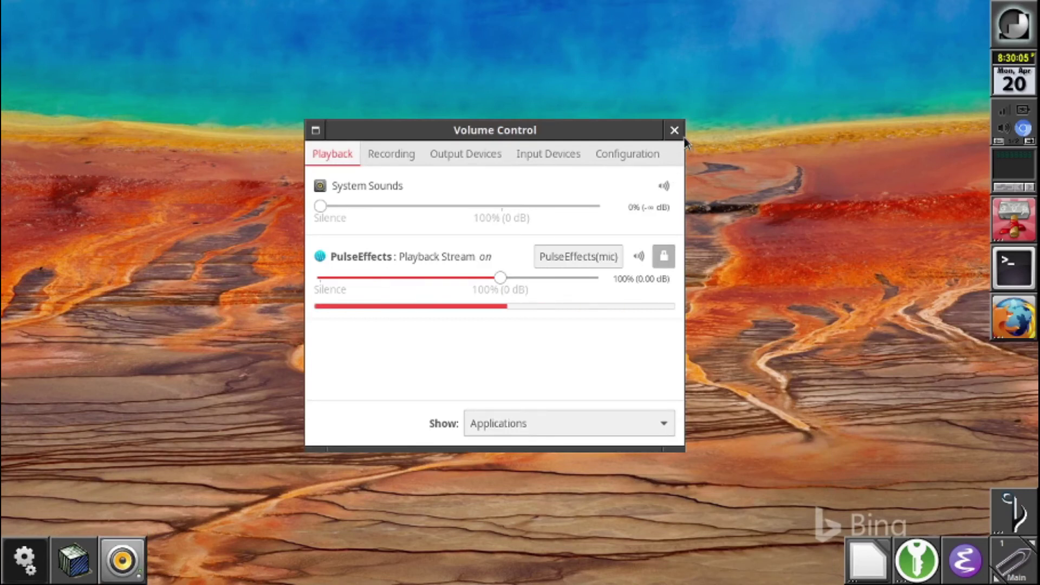
click(674, 131)
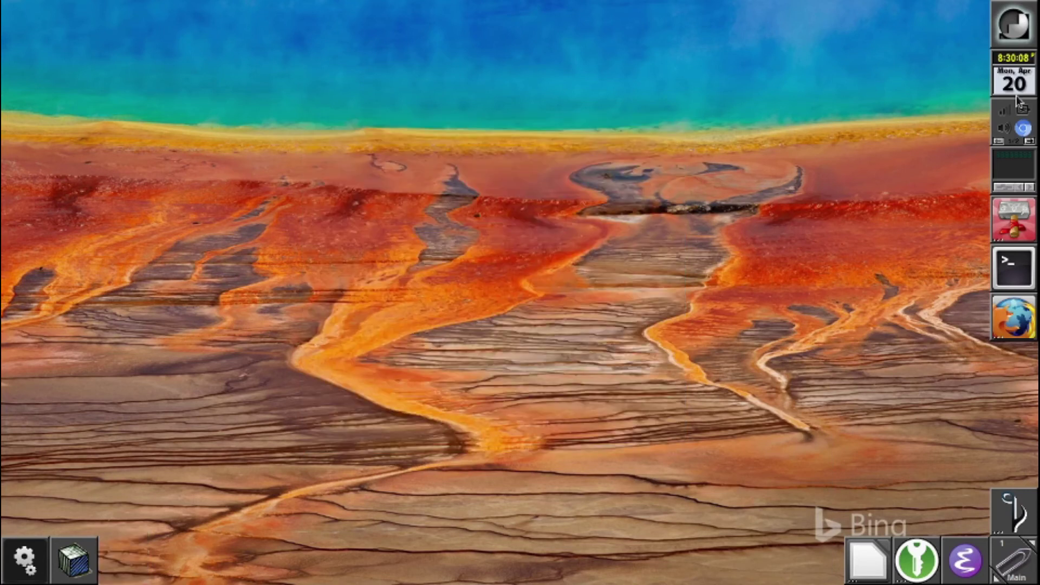
Exit the background Chromium through its tray icon, and relaunch it with the Application Finder, closing its window again
right_click(1022, 128)
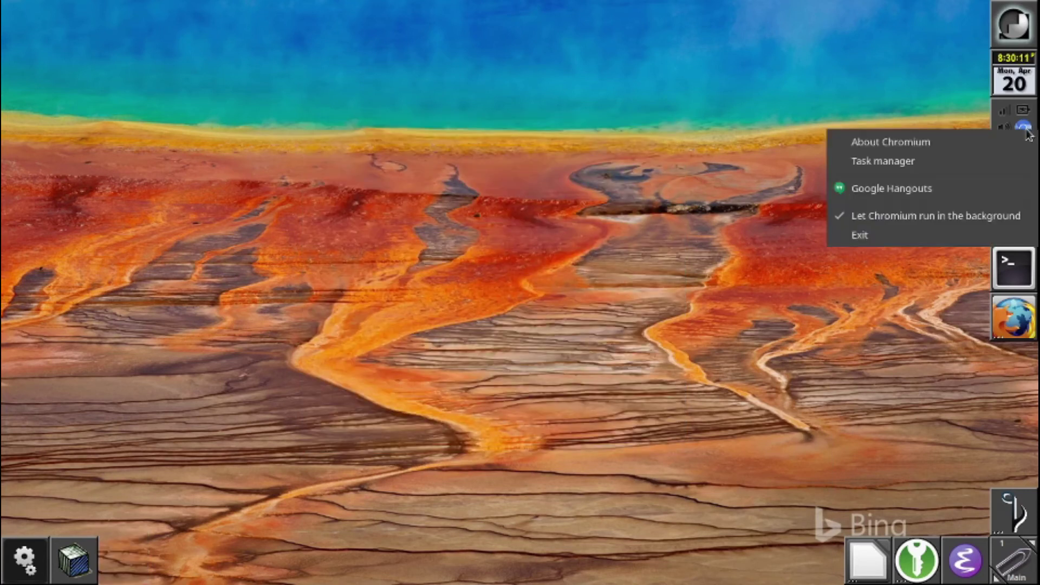
click(953, 231)
key(alt+F3)
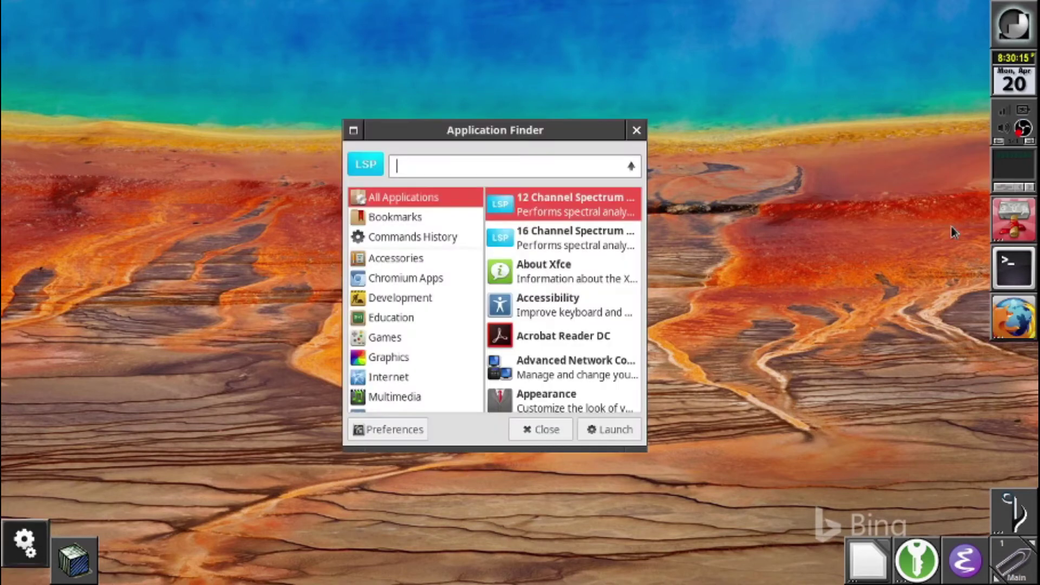
text(ch)
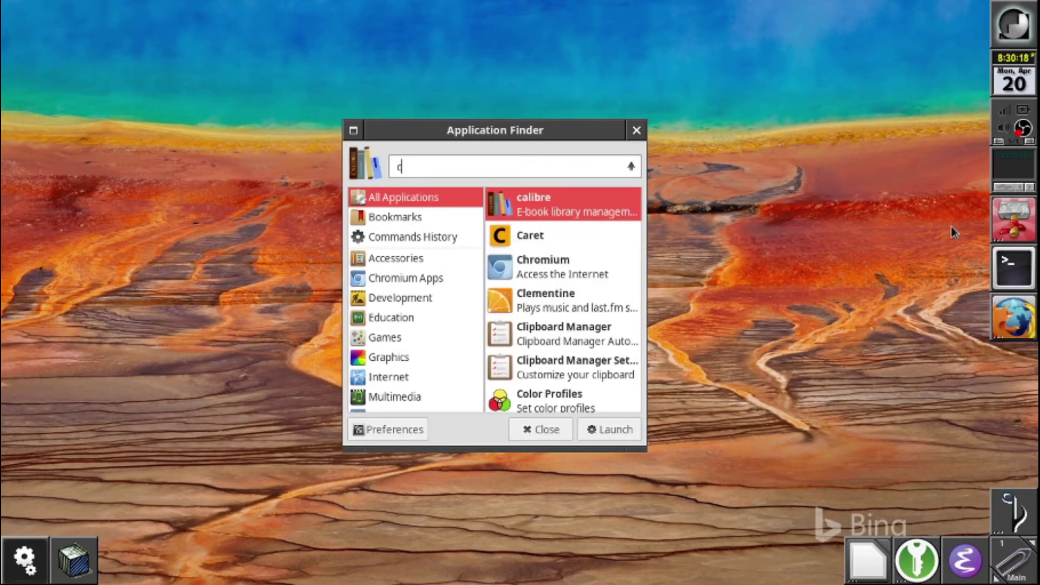
key(Return)
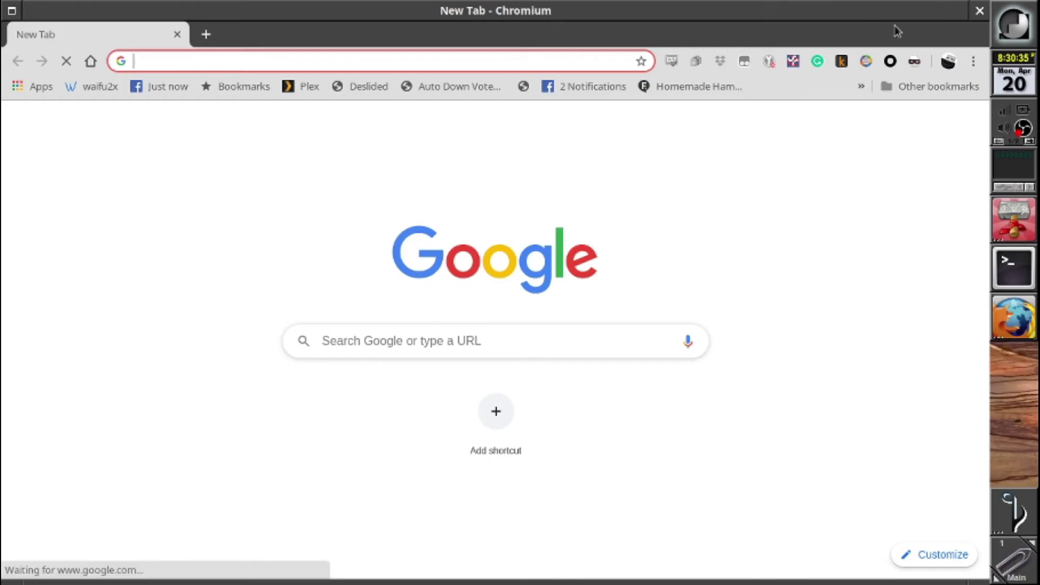
click(979, 12)
View the Expert User Preferences in Window Maker Preferences
right_click(623, 58)
click(590, 182)
click(587, 212)
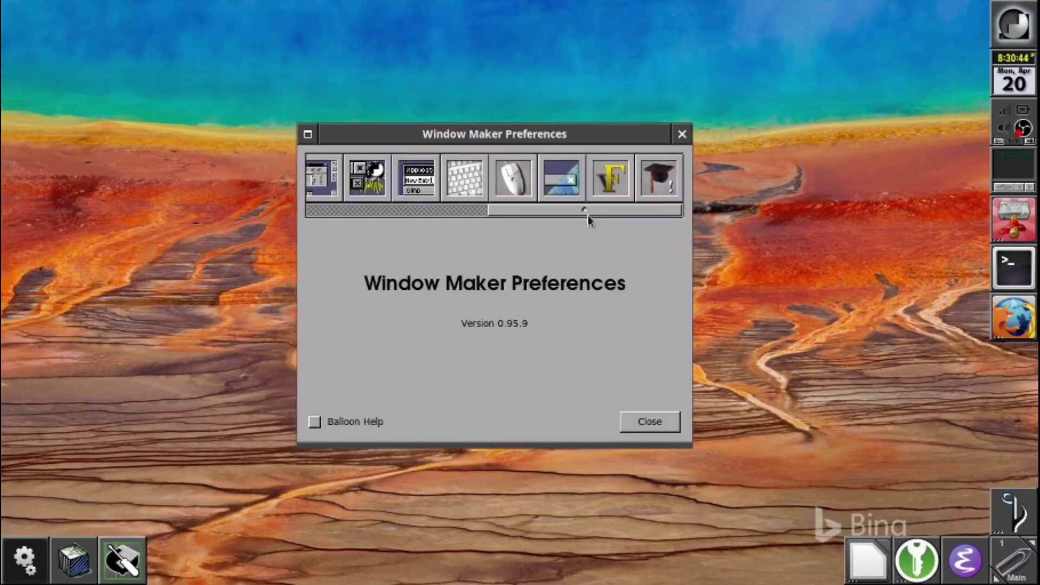
click(655, 189)
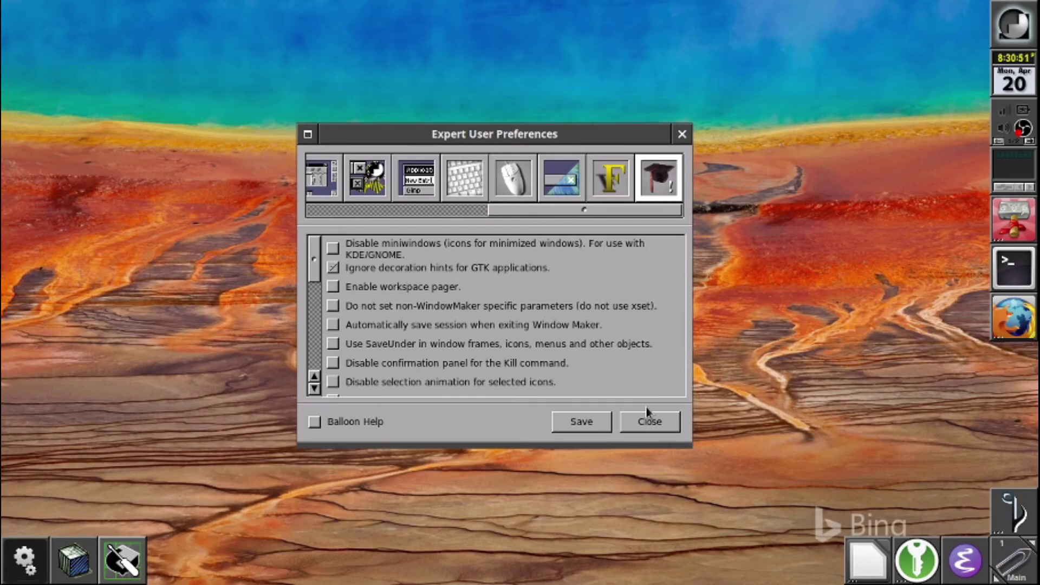
click(643, 428)
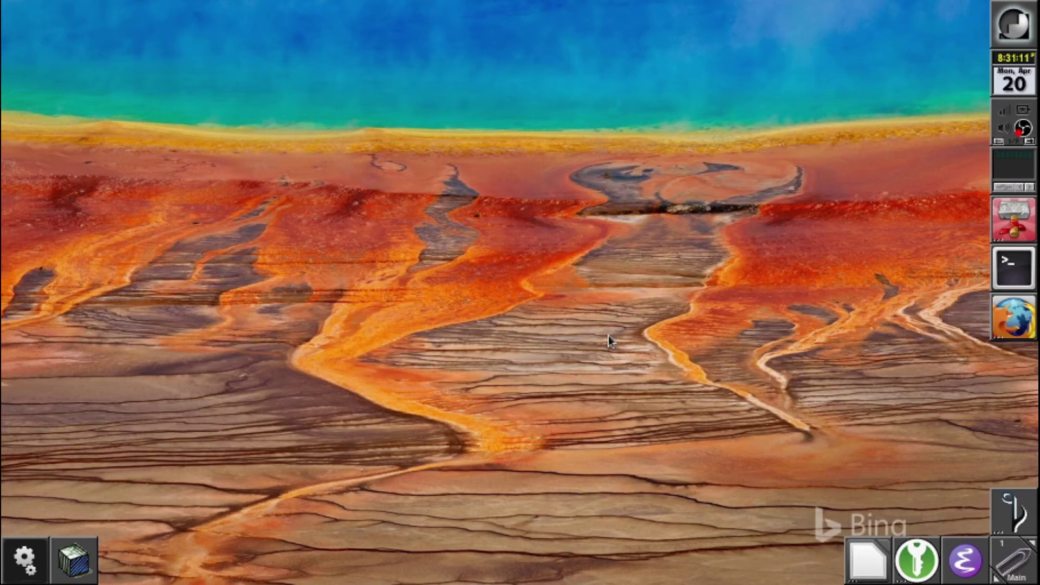
Bring the emacs window with the autostart script to the front from the window list
key(F11)
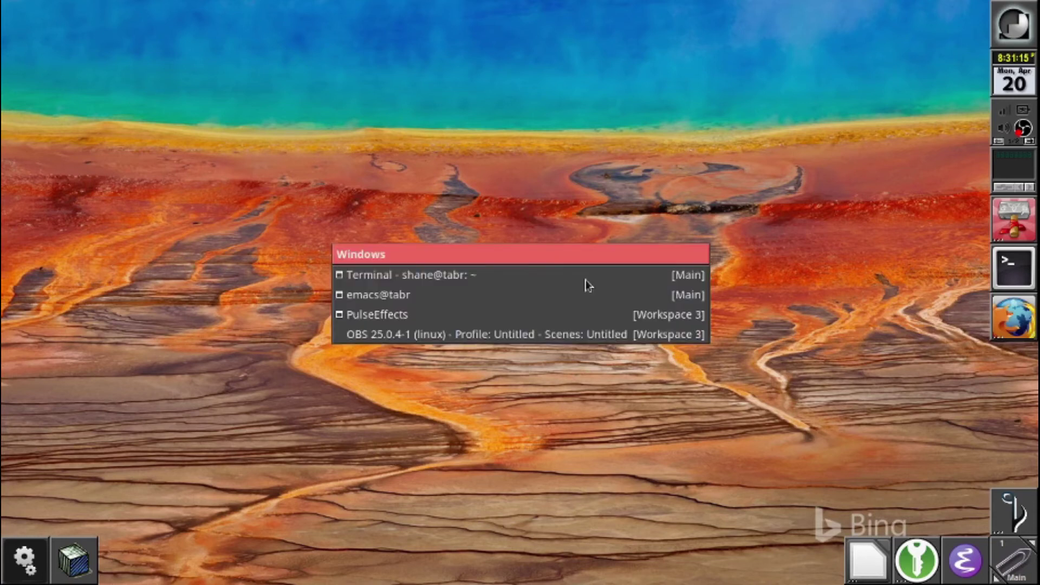
click(432, 296)
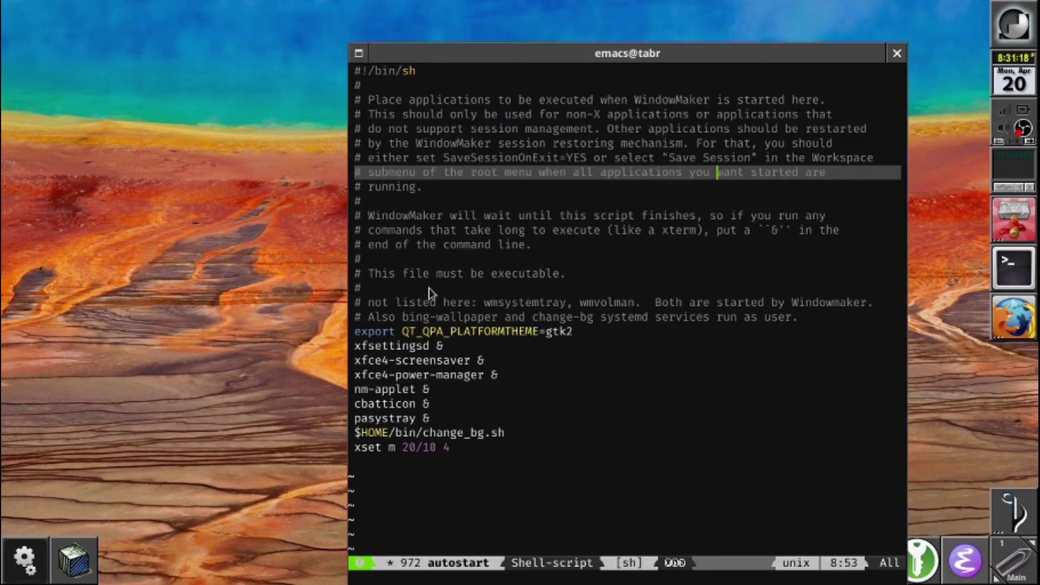
click(361, 288)
text(qq)
key(Escape)
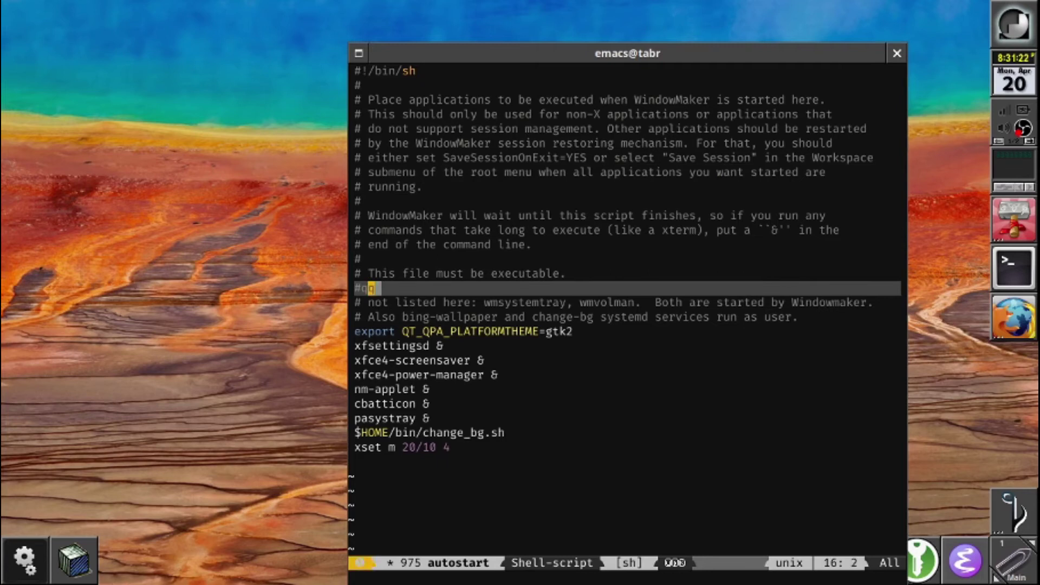
key(u)
Switch emacs to the WMRootMenu buffer at its beginning and maximize the window
key(space)
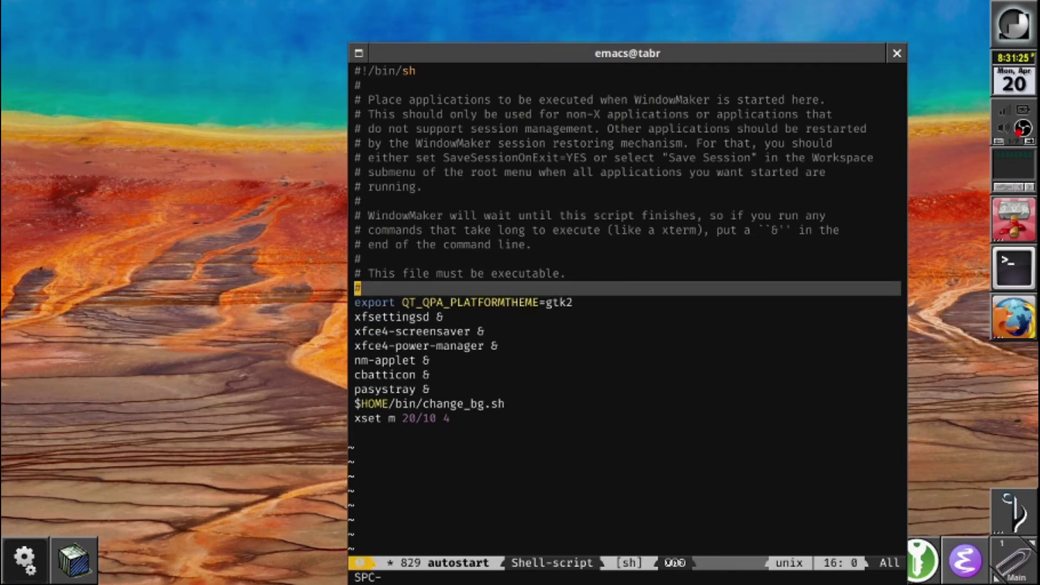
key(b)
key(b)
key(ctrl+j)
key(ctrl+k)
key(ctrl+k)
key(Return)
scroll(439, 235, up, 15)
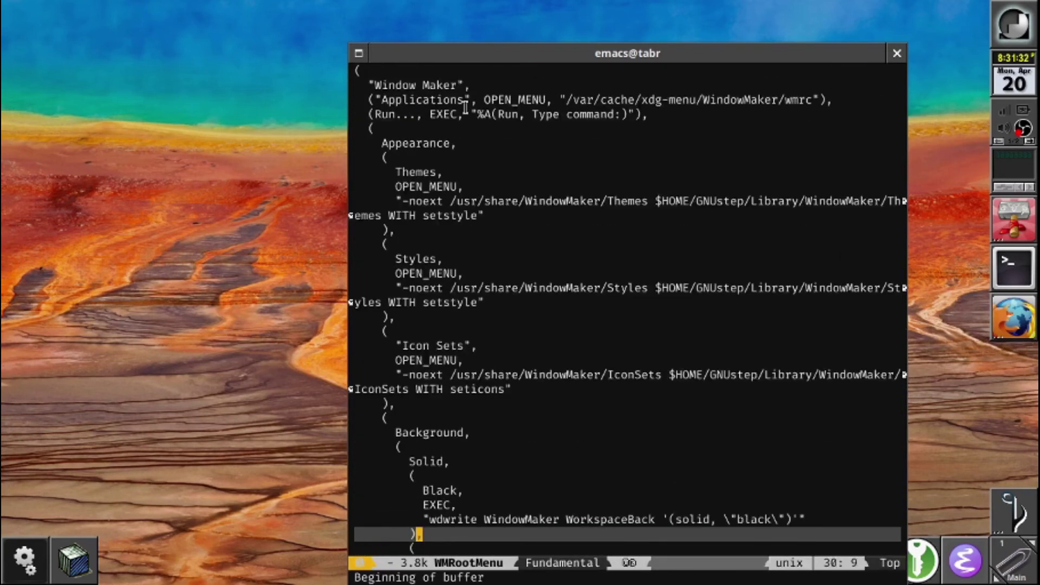
right_click(456, 62)
click(457, 73)
Examine the opening entries of WMRootMenu, from the Applications and Run lines to the Appearance and Background submenus
key(k)
key(k)
key(k)
key(k)
key(k)
key(k)
key(k)
key(k)
key(k)
key(k)
key(k)
key(k)
key(k)
key(k)
key(k)
key(k)
key(k)
key(k)
key(k)
key(k)
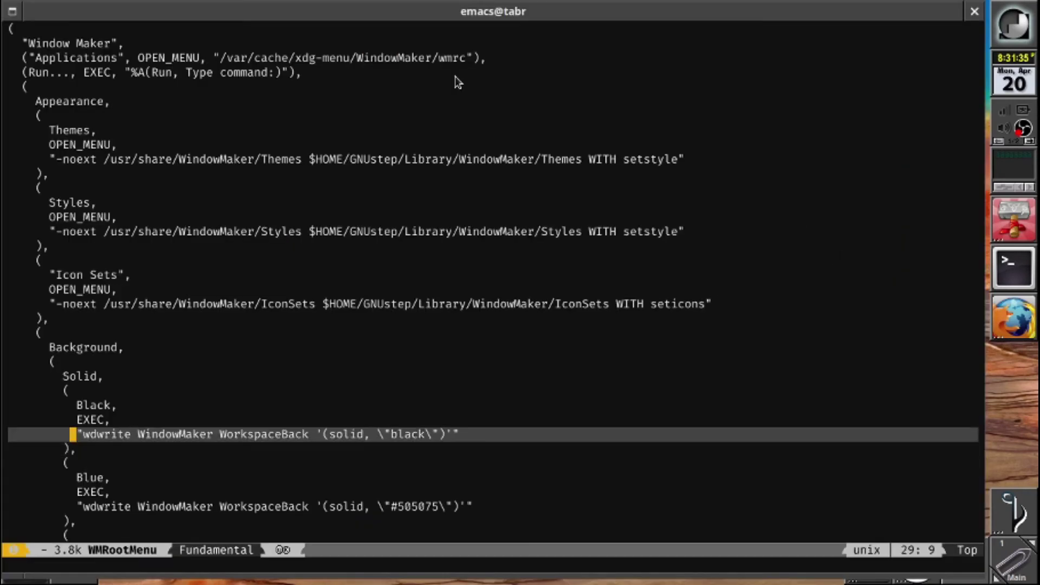
key(j)
key(l)
key(l)
key(l)
key(l)
key(l)
key(l)
key(l)
key(l)
key(l)
key(j)
key(k)
key(k)
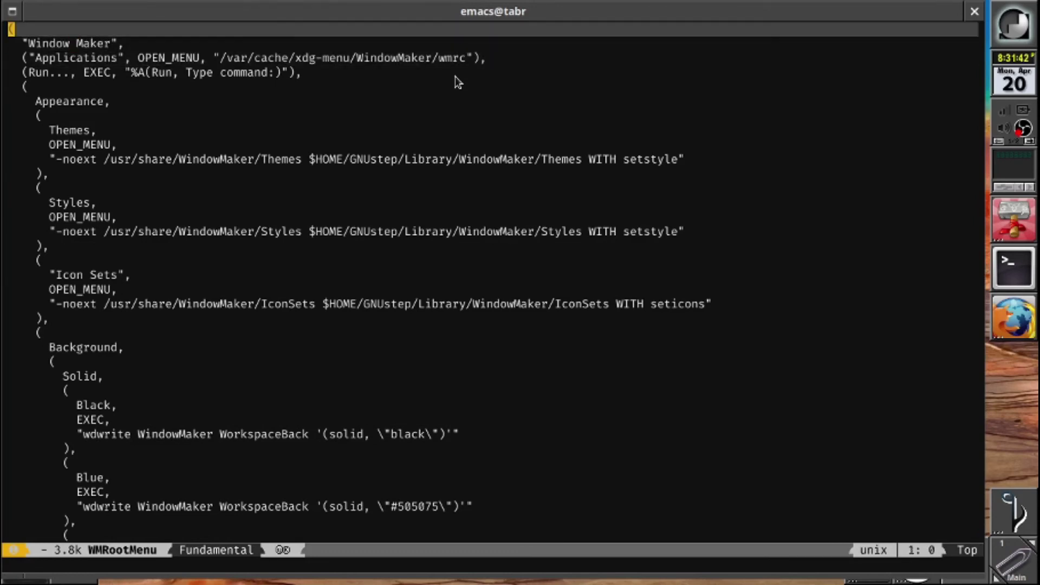
key(alt+less)
key(ctrl+u)
key(ctrl+space)
key(ctrl+u)
key(ctrl+space)
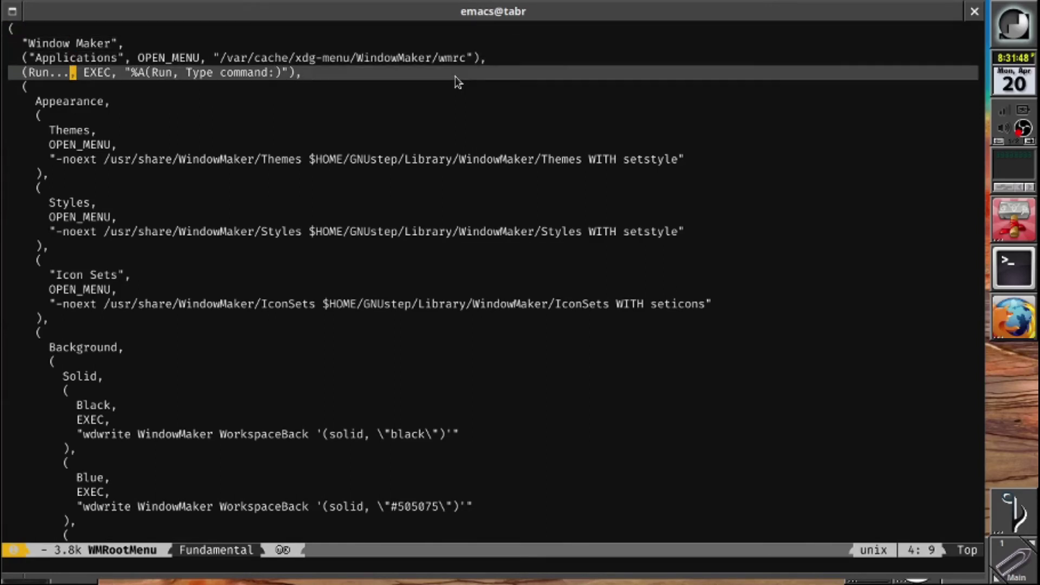
key(ctrl+u)
key(ctrl+space)
Launch Micropolis with the Application Finder and quit the game
key(alt+F3)
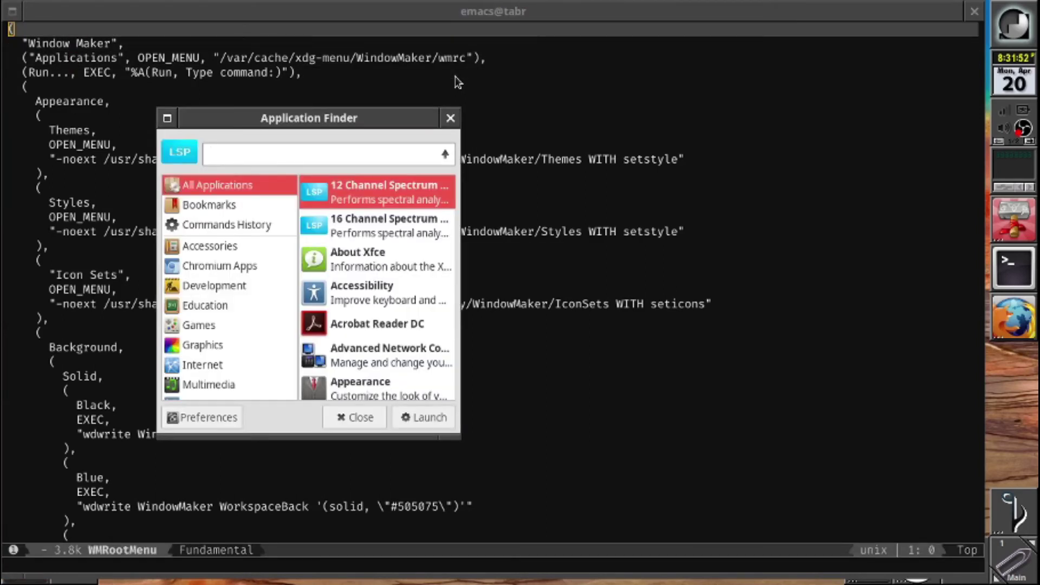
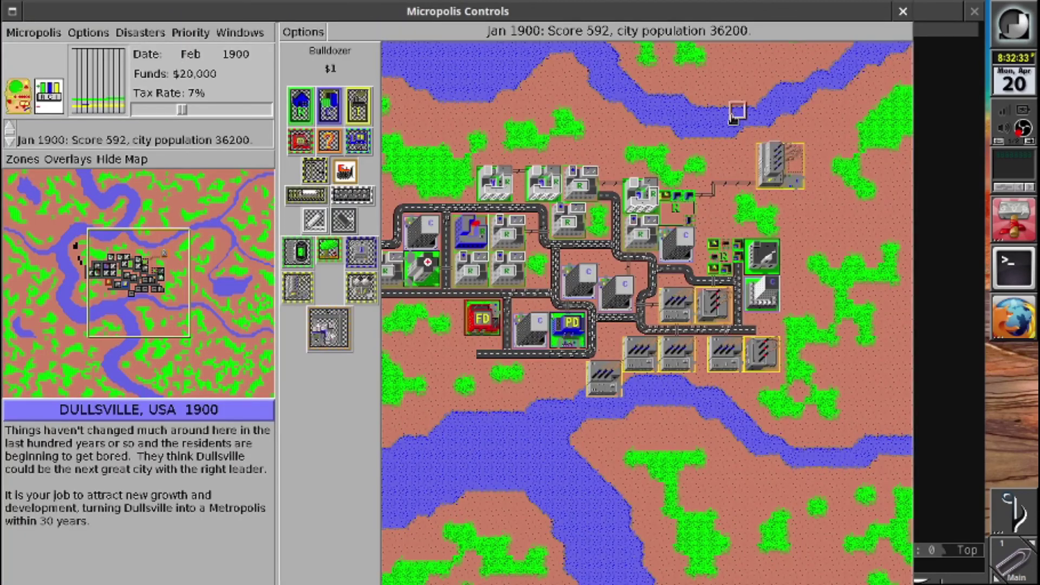
click(902, 15)
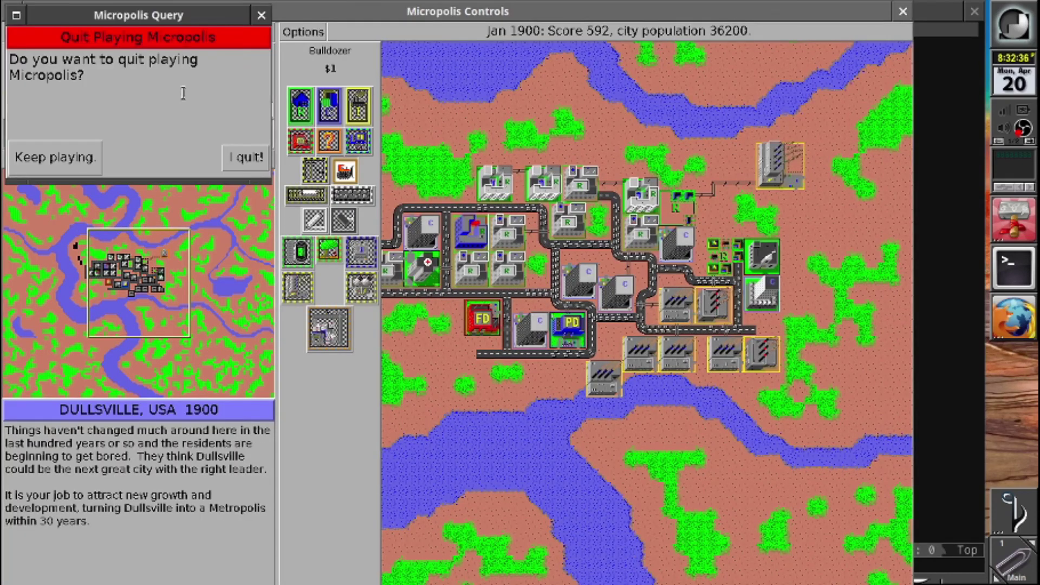
click(247, 156)
Examine the Applications entry in WMRootMenu and the /var/cache/xdg-menu/WindowMaker/wmrc path it opens
key(alt+f)
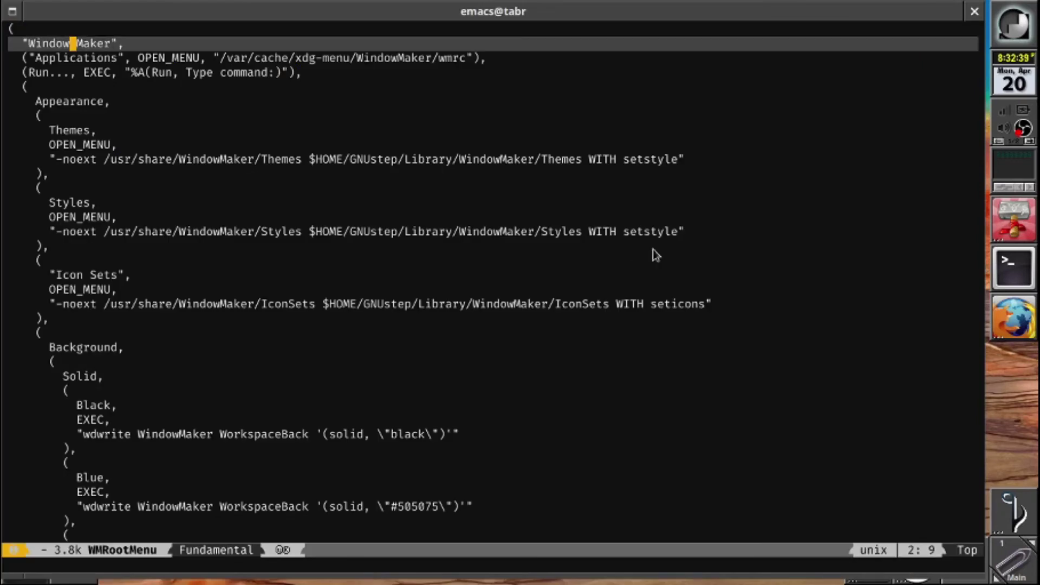
key(Down)
key(Left)
key(Left)
key(Left)
key(Left)
key(Left)
key(alt+f)
key(alt+f)
key(alt+f)
key(alt+f)
key(alt+f)
key(alt+f)
key(alt+f)
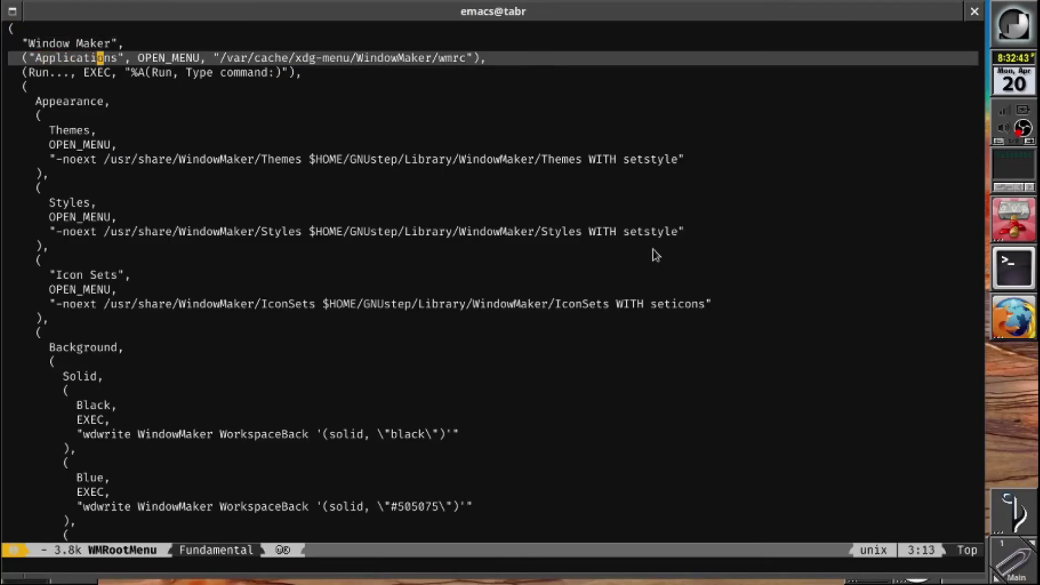
key(Right)
key(Right)
key(Right)
key(Right)
key(Right)
key(Right)
key(Right)
key(Left)
key(Left)
key(Left)
key(Right)
key(Right)
key(Right)
Switch to the terminal, change to the /etc/ directory and view update-menus.conf with less
key(alt+Tab)
text(cd /etc/)
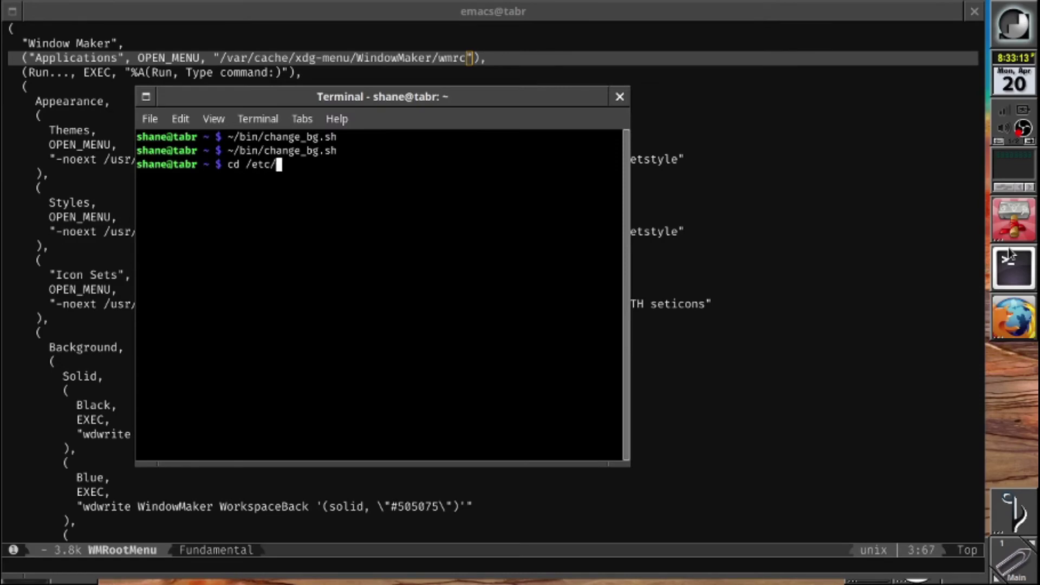
key(Return)
text(less update)
key(Tab)
key(Return)
key(space)
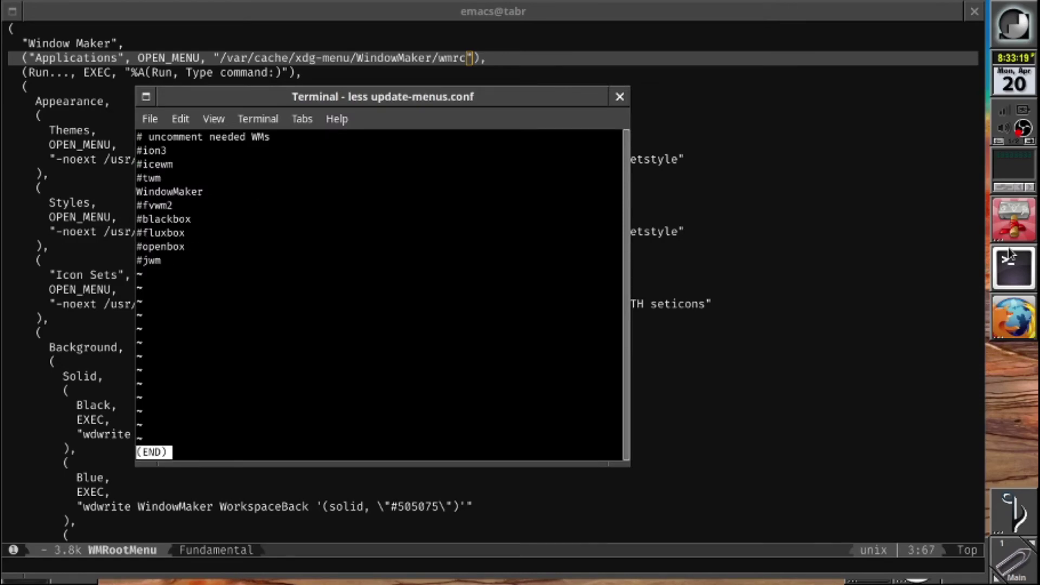